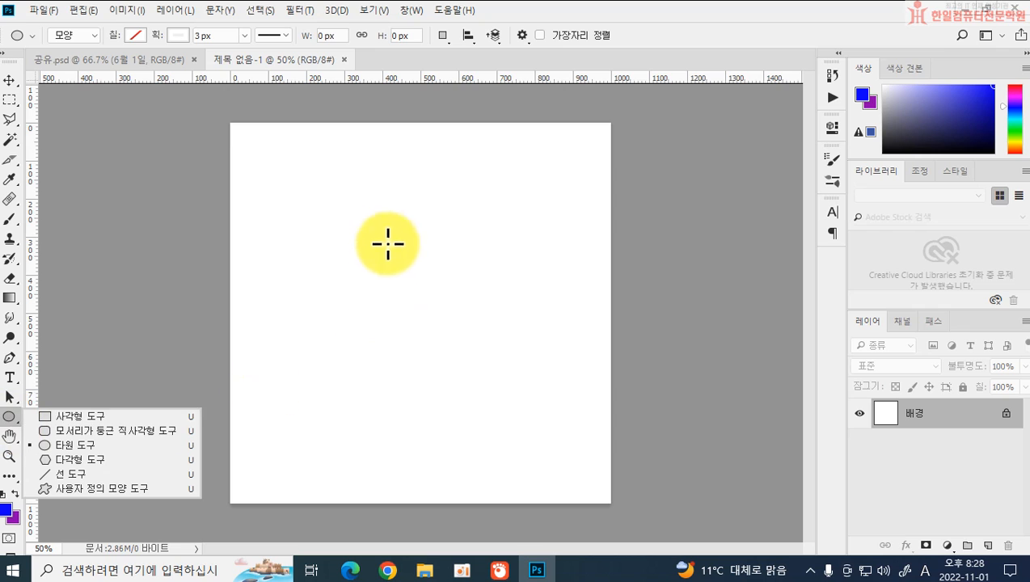
Draw a circle about 370 px across in the upper-left part of the canvas, with a blue fill and no stroke.
{"action": "left_click_drag", "start_coordinate": [307, 211], "coordinate": [452, 359]}
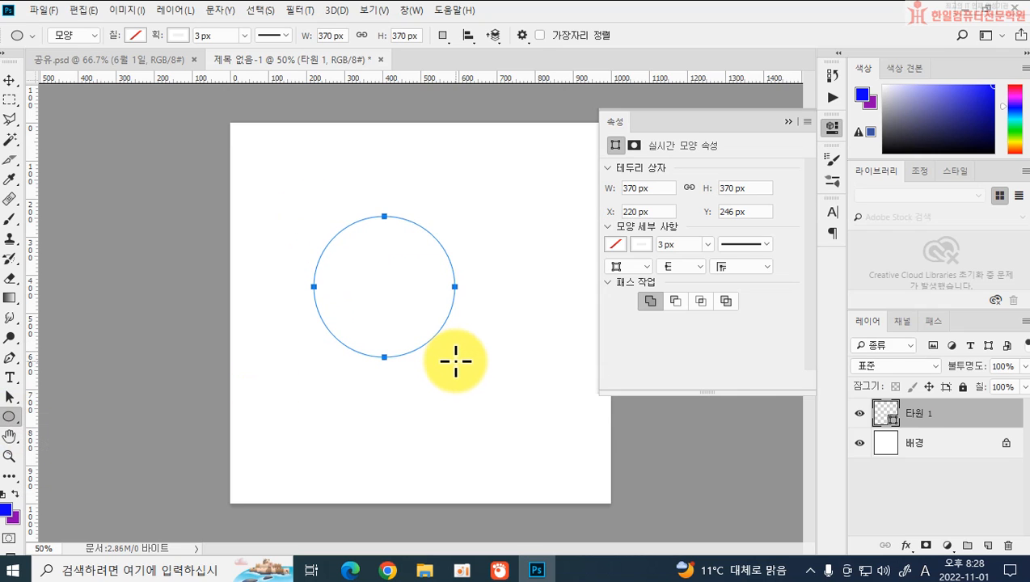
{"action": "left_click", "coordinate": [136, 35]}
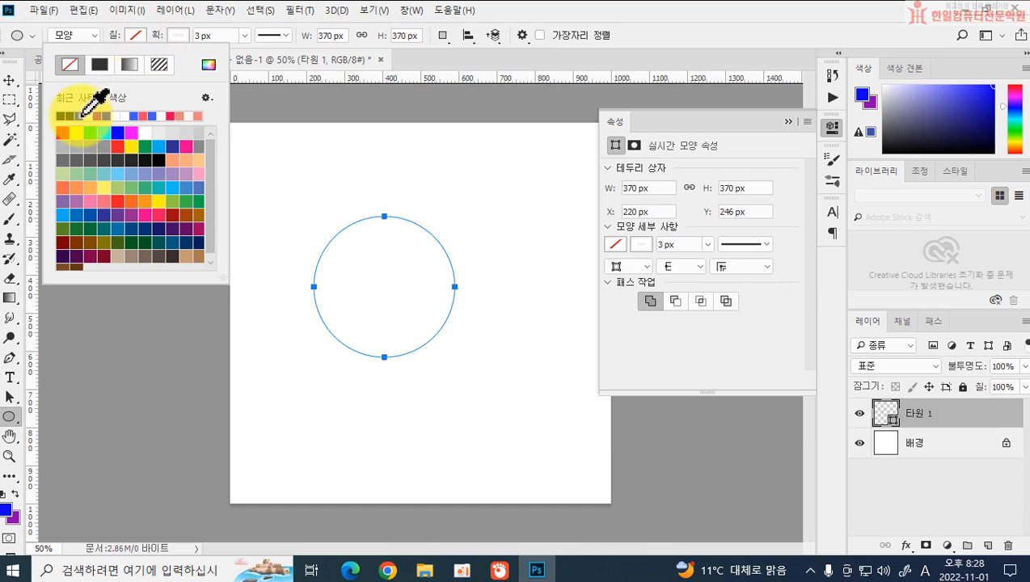
{"action": "left_click", "coordinate": [83, 115]}
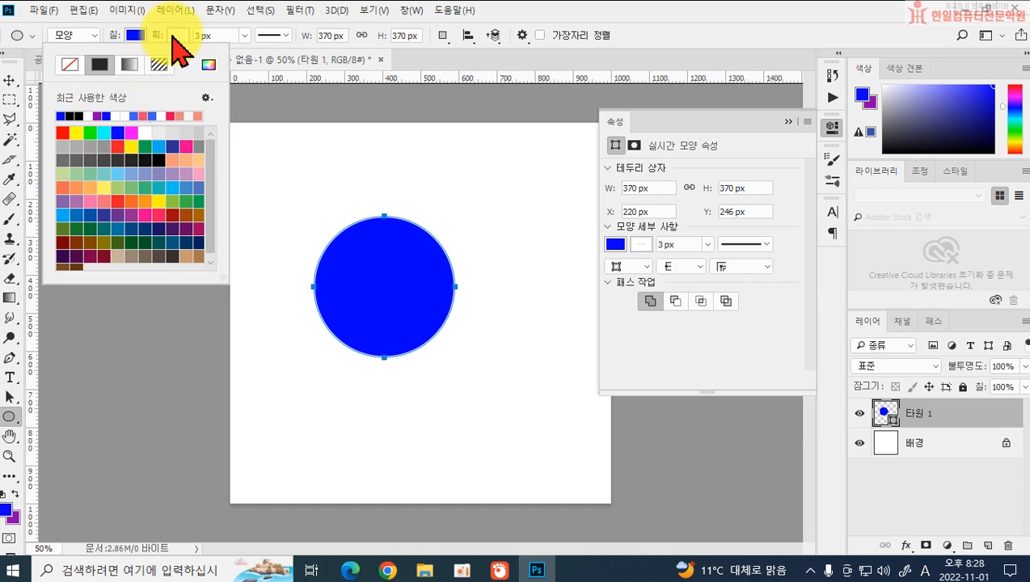
{"action": "left_click", "coordinate": [177, 35]}
{"action": "left_click", "coordinate": [112, 64]}
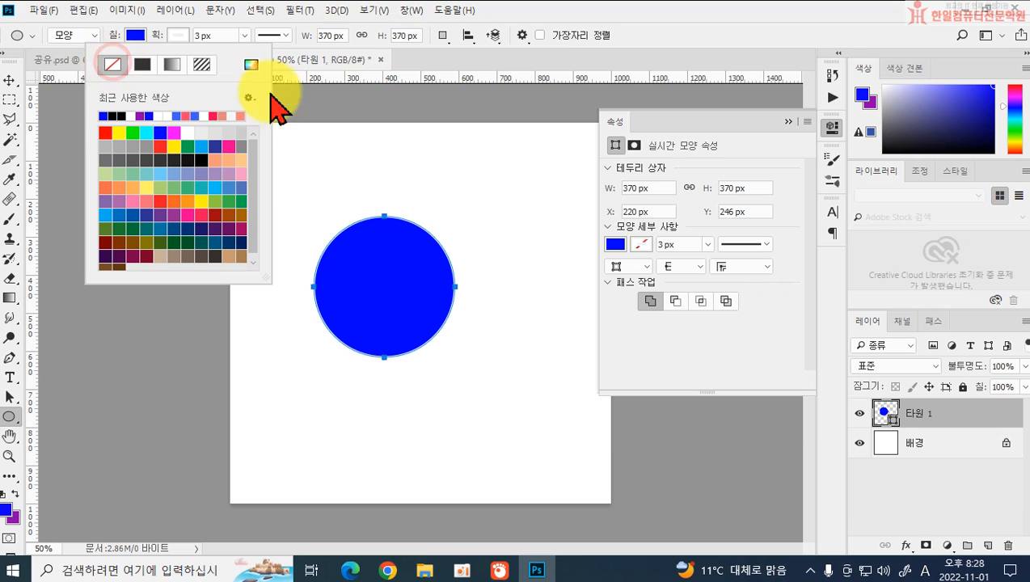
{"action": "left_click", "coordinate": [798, 139]}
{"action": "left_click", "coordinate": [832, 127]}
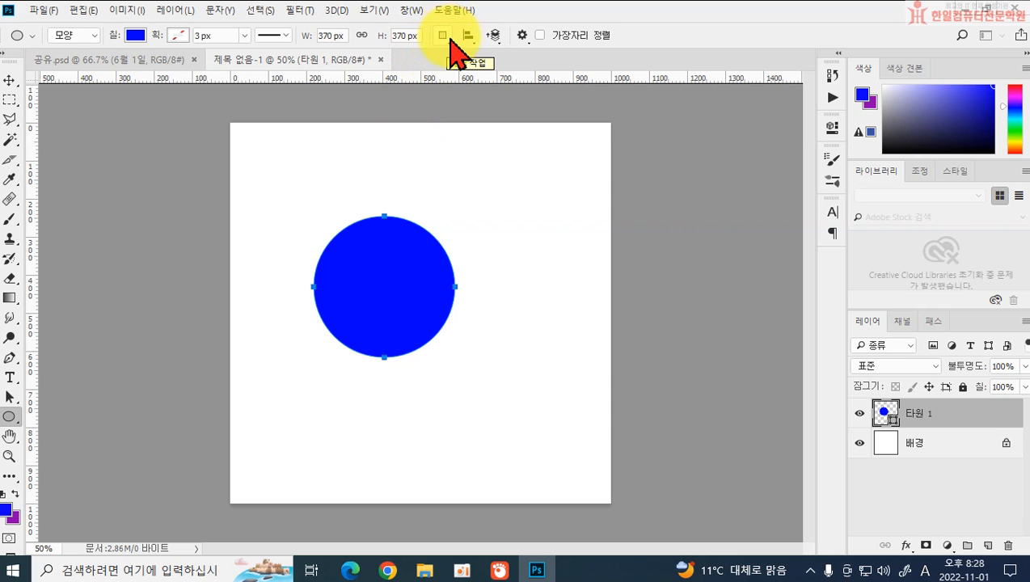
Draw an ellipse about 92 × 104 px over the blue circle's upper-left edge on a new layer, and delete that layer.
{"action": "left_click_drag", "start_coordinate": [316, 219], "coordinate": [350, 256]}
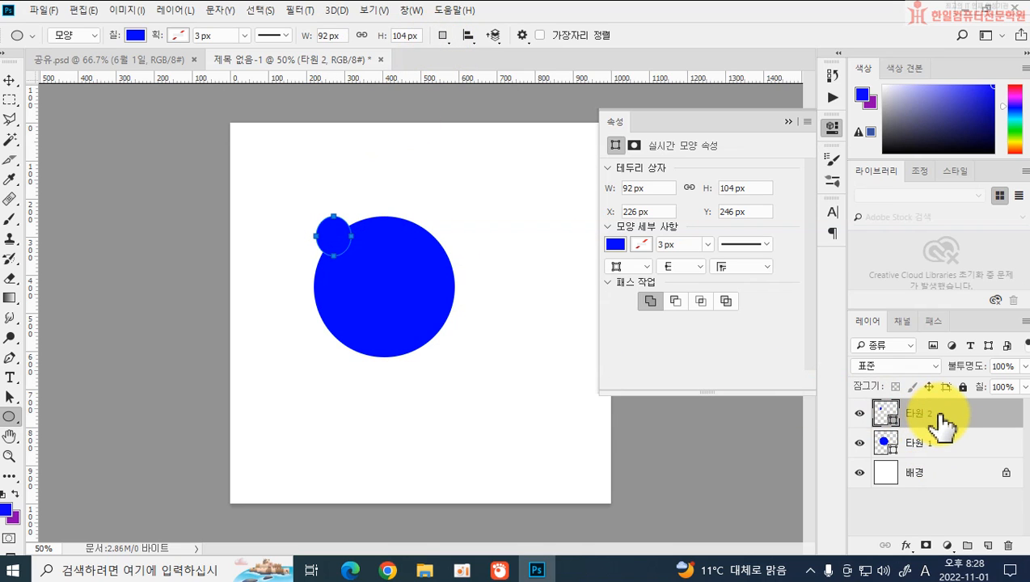
{"action": "key", "text": "Delete"}
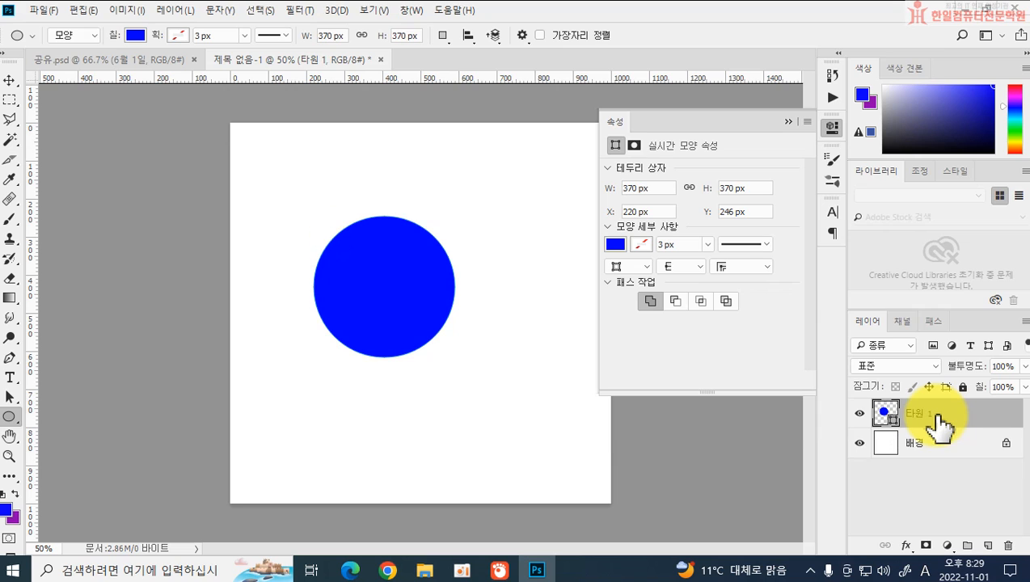
{"action": "left_click", "coordinate": [789, 121]}
With Combine Shapes, add a circle about 94 px across at the blue circle's upper-left edge and duplicate it at the upper-right edge.
{"action": "left_click", "coordinate": [442, 35]}
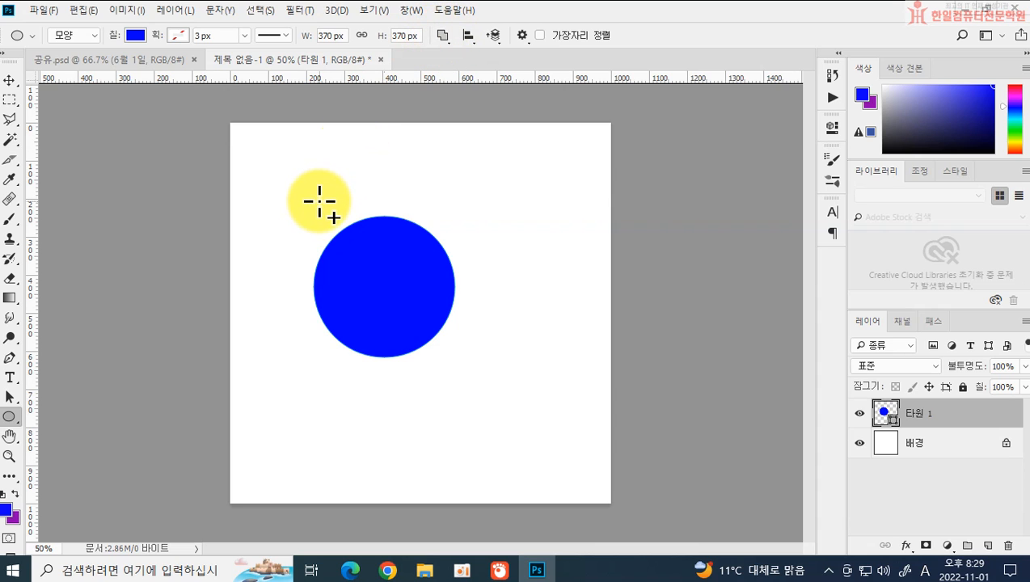
{"action": "left_click_drag", "start_coordinate": [311, 216], "coordinate": [368, 248]}
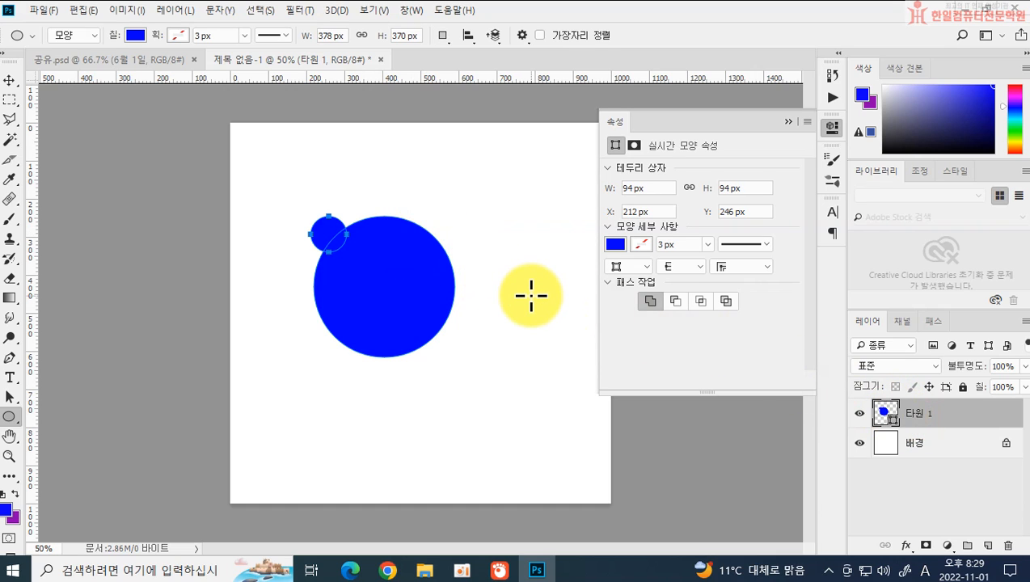
{"action": "left_click", "coordinate": [9, 398]}
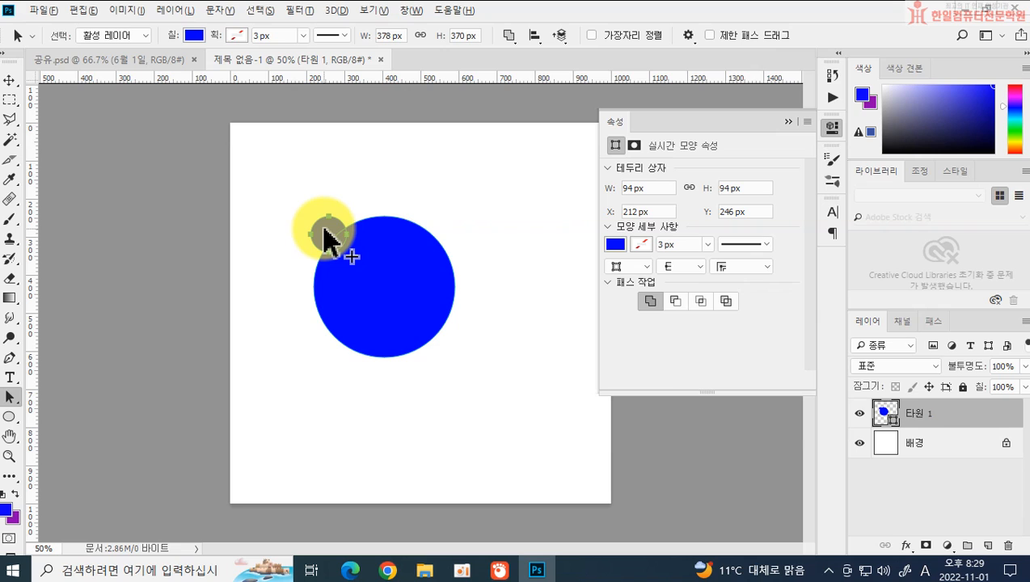
{"action": "left_click_drag", "start_coordinate": [323, 229], "coordinate": [434, 230]}
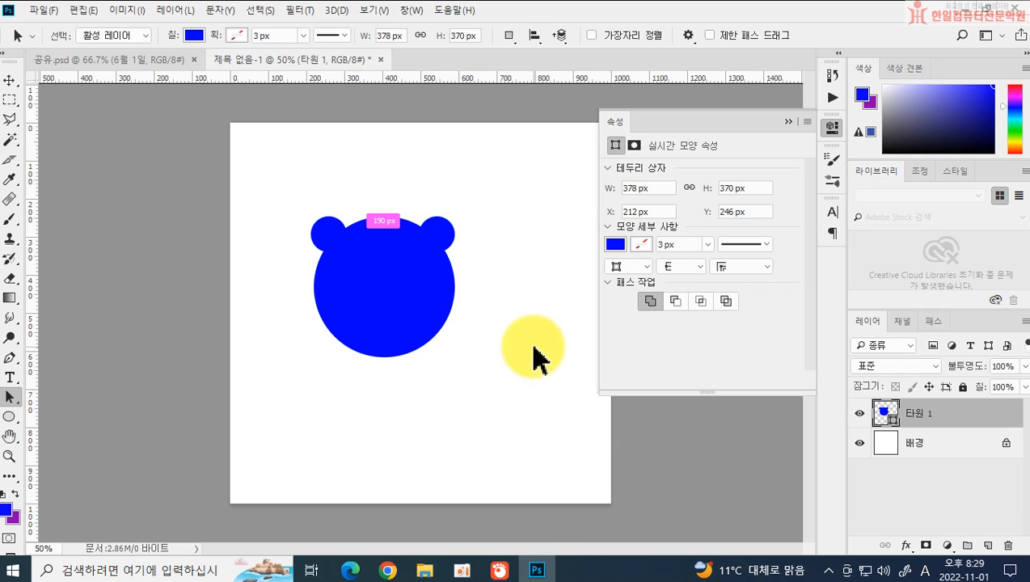
Delete the shape layer holding the blue circle and its two small ears.
{"action": "left_click", "coordinate": [545, 332]}
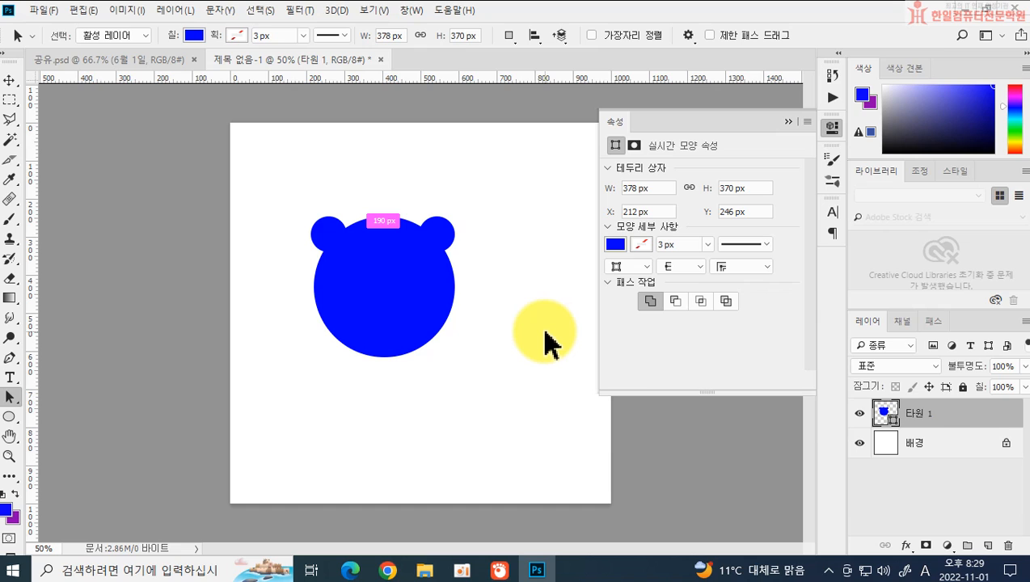
{"action": "key", "text": "Delete"}
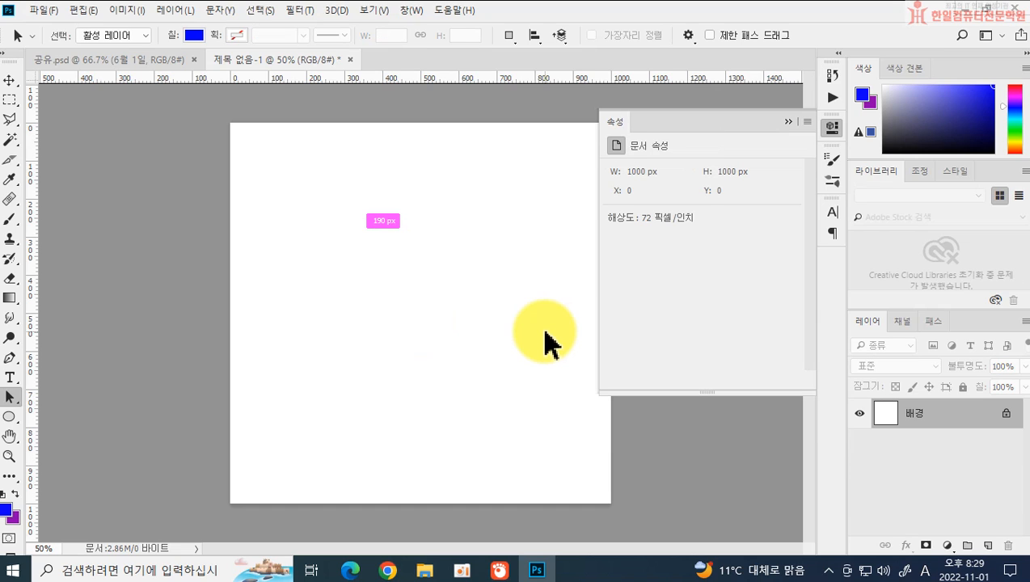
{"action": "left_click", "coordinate": [786, 122]}
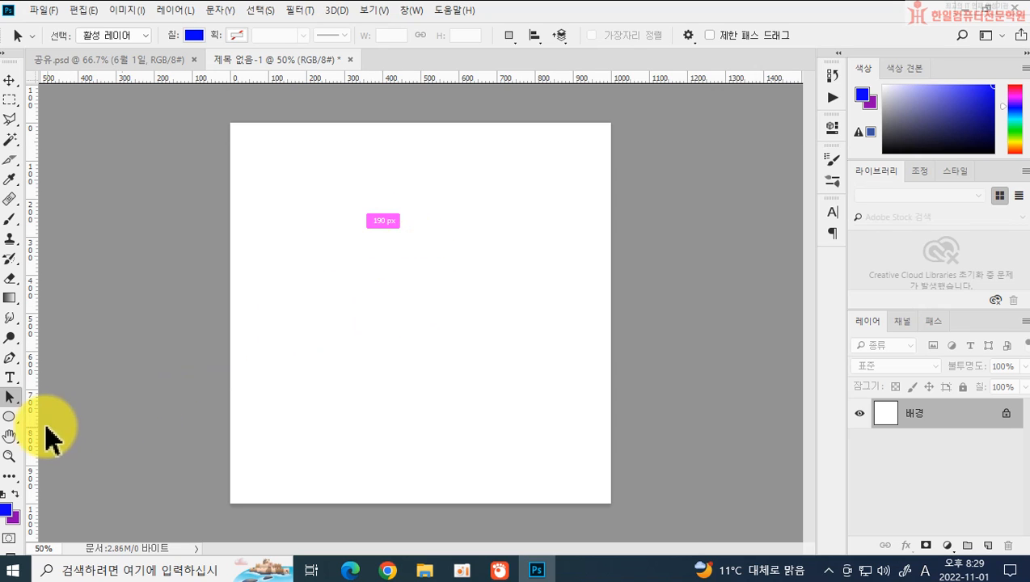
Draw a circle about 426 px across on the empty canvas, with a blue fill and no stroke.
{"action": "left_click", "coordinate": [10, 417]}
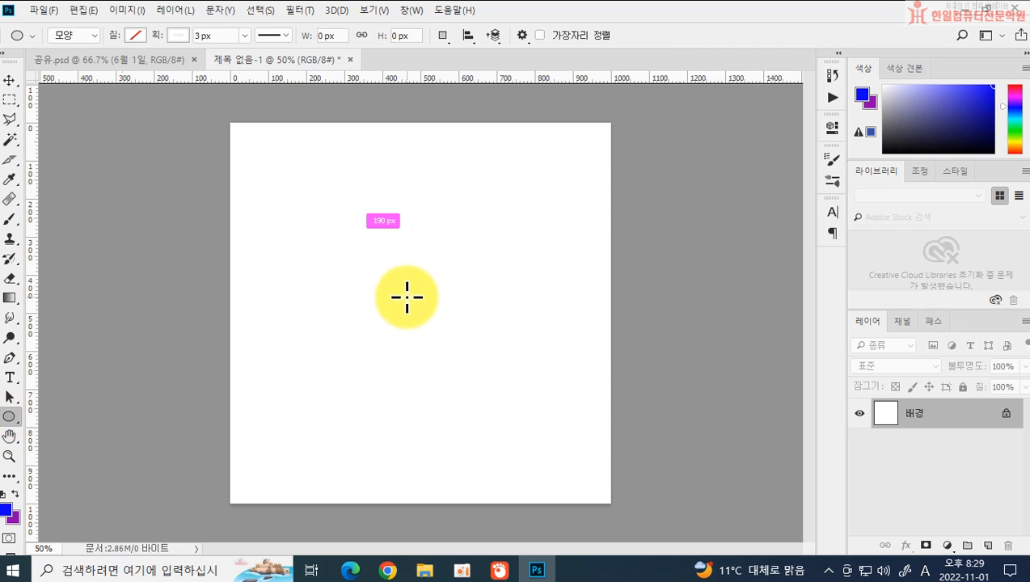
{"action": "left_click_drag", "start_coordinate": [307, 208], "coordinate": [470, 376]}
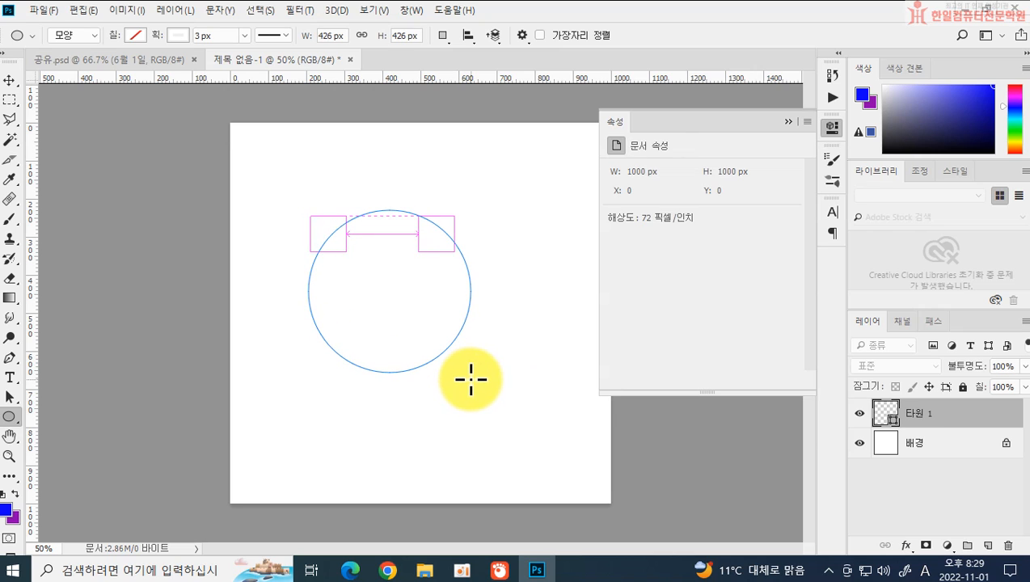
{"action": "left_click", "coordinate": [179, 36]}
{"action": "left_click", "coordinate": [106, 116]}
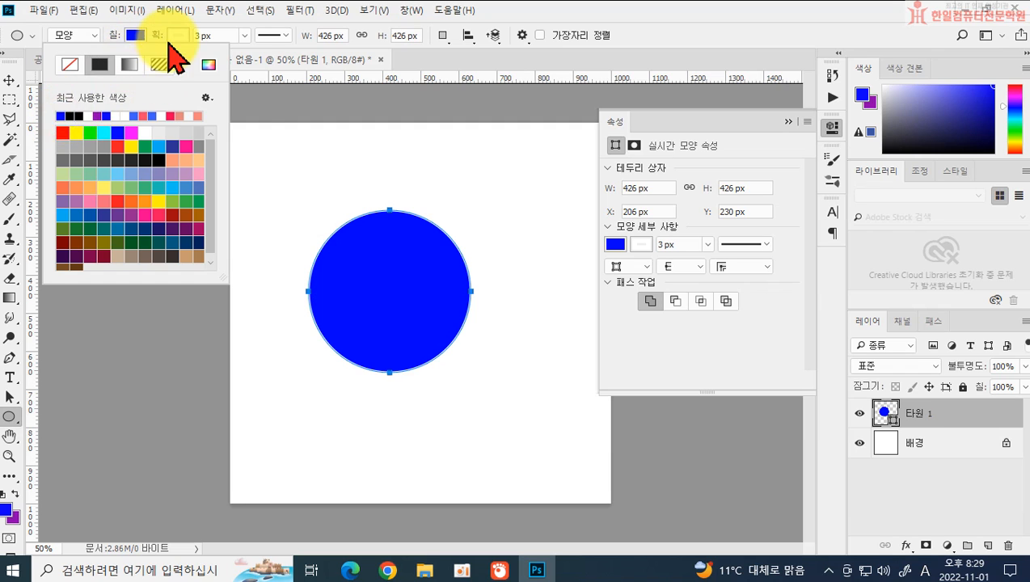
{"action": "left_click", "coordinate": [176, 36]}
{"action": "left_click", "coordinate": [113, 64]}
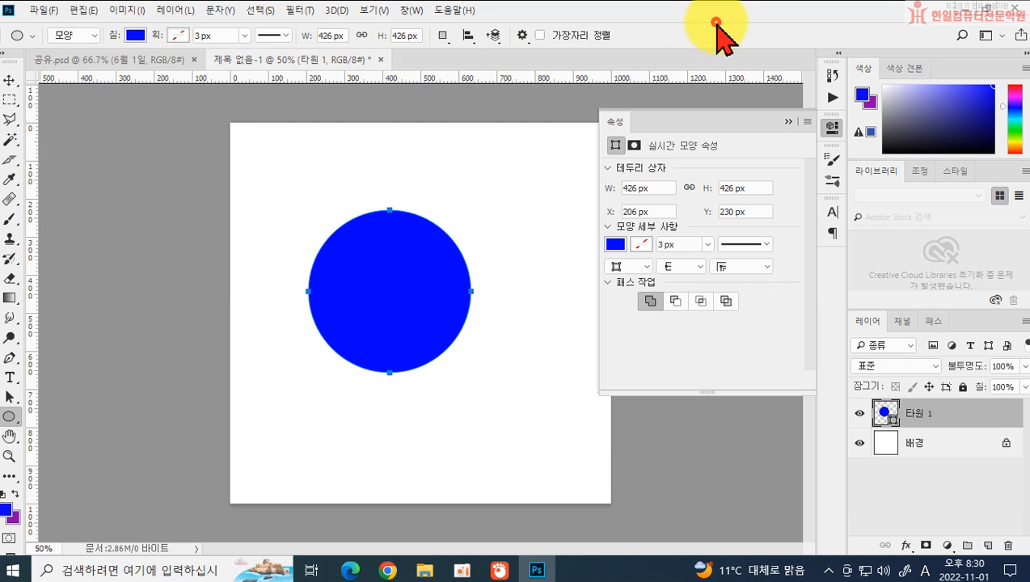
{"action": "left_click", "coordinate": [788, 123]}
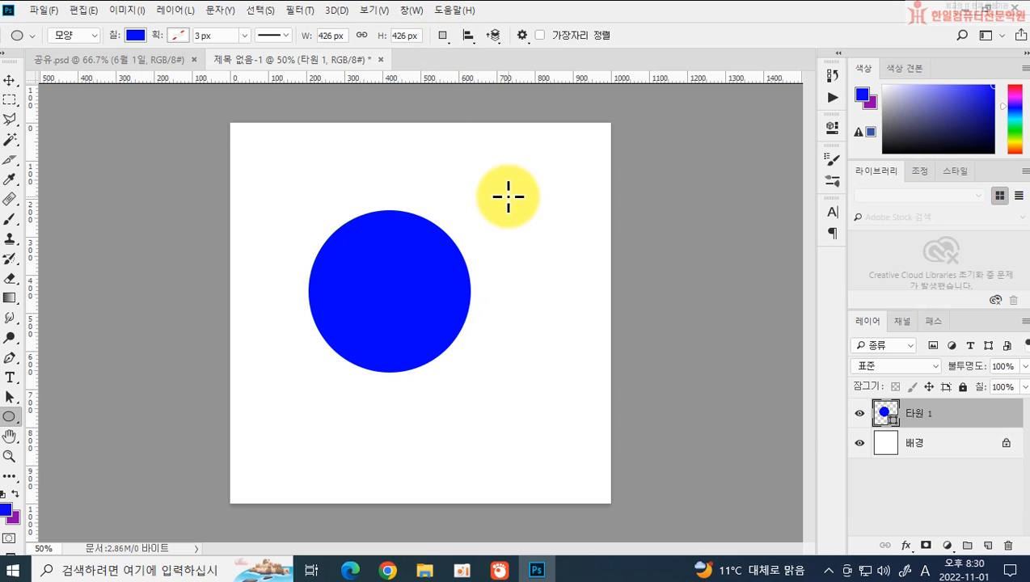
Try to cut the blue circle with an overlapping circle about 394 px across, using Subtract Front Shape.
{"action": "left_click", "coordinate": [444, 36]}
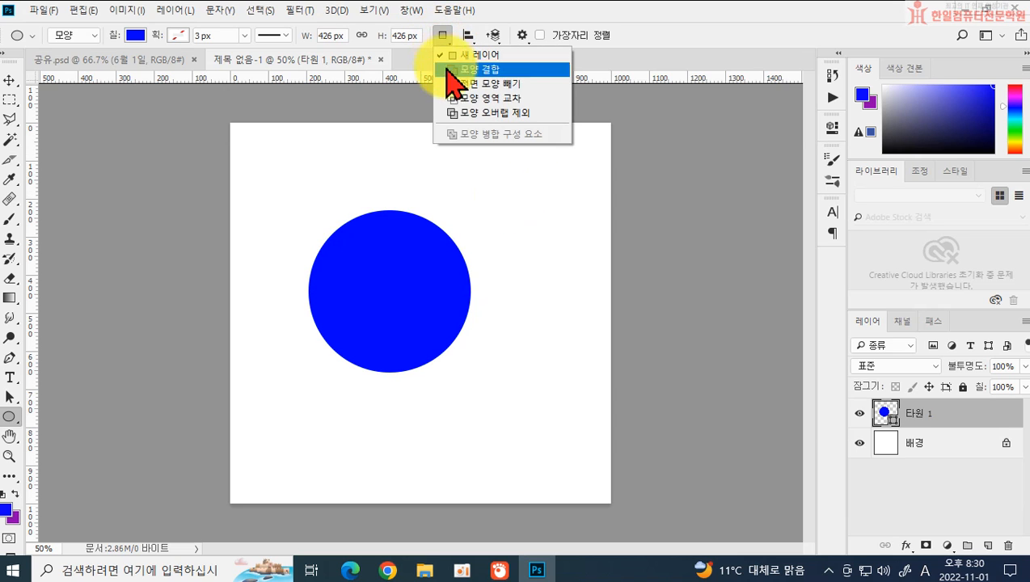
{"action": "left_click", "coordinate": [453, 85]}
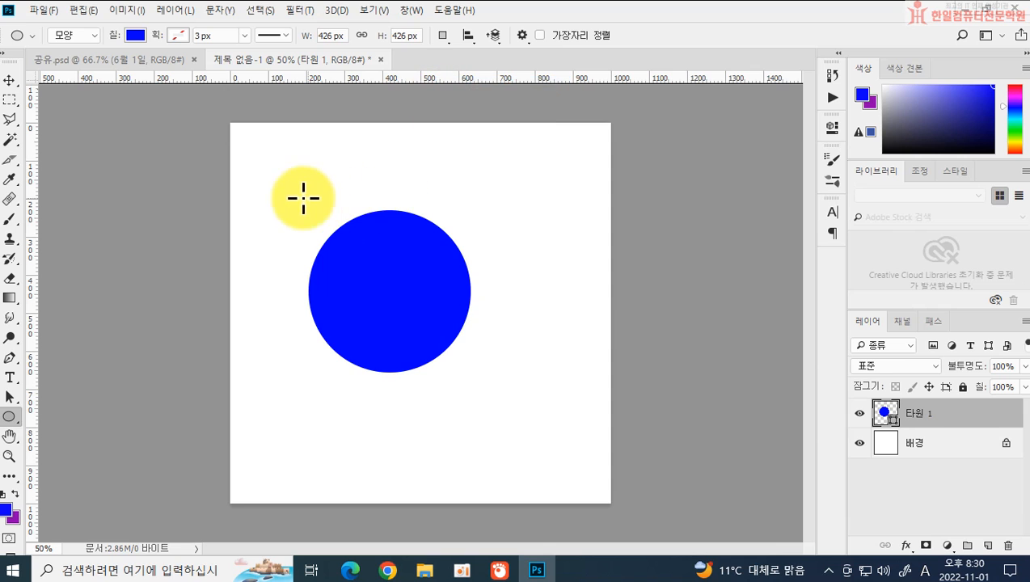
{"action": "left_click_drag", "start_coordinate": [291, 191], "coordinate": [478, 336]}
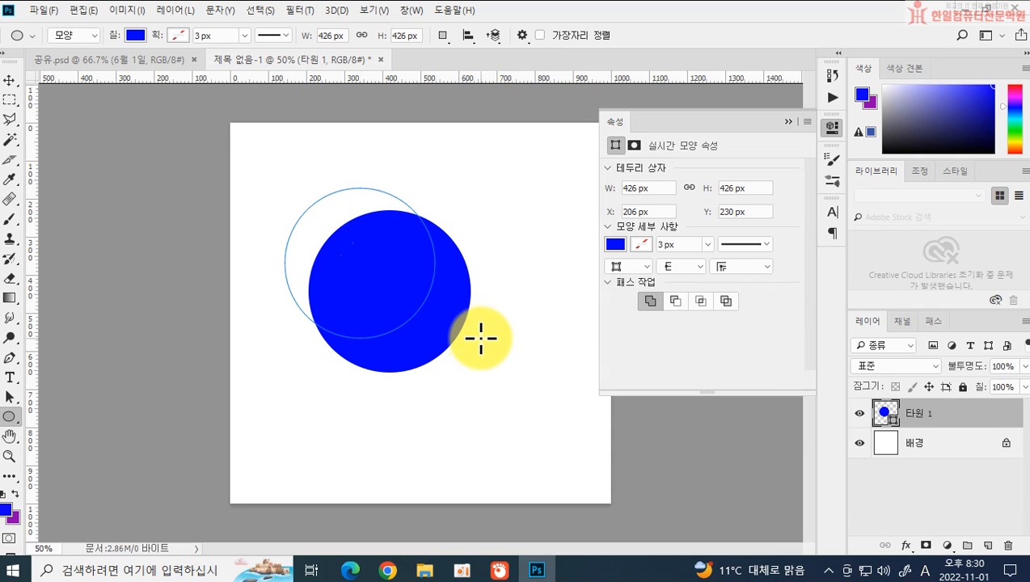
{"action": "key", "text": "ctrl+z"}
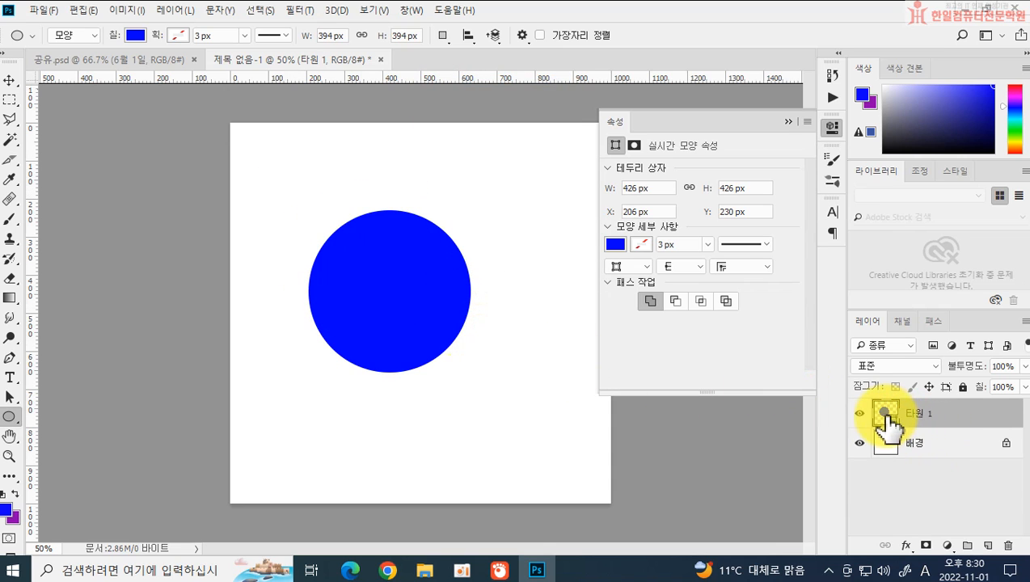
Select the blue circle's path and use Subtract Front Shape to cut a circle about 364 px across from its upper-left part.
{"action": "left_click", "coordinate": [23, 403]}
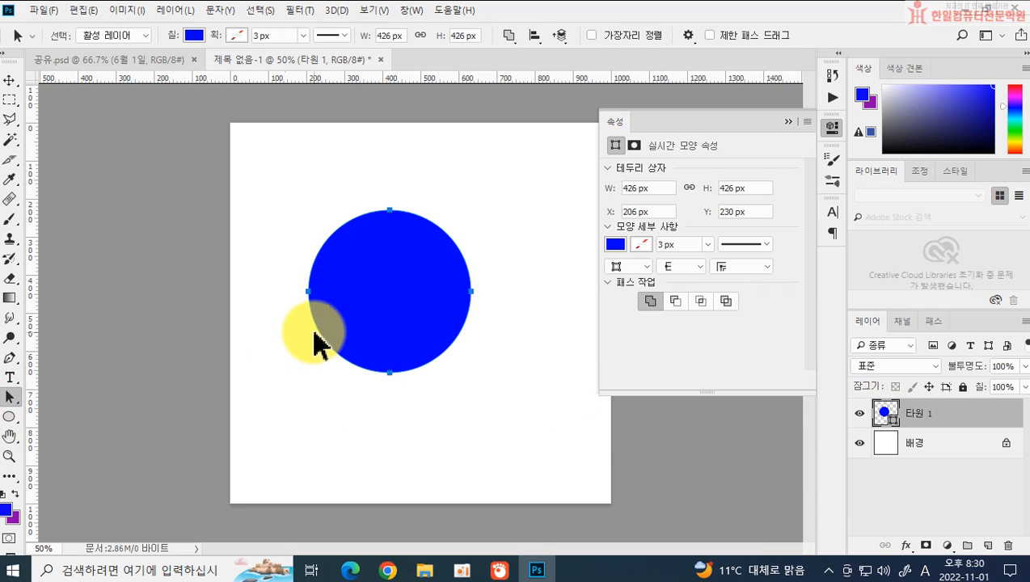
{"action": "left_click", "coordinate": [334, 327]}
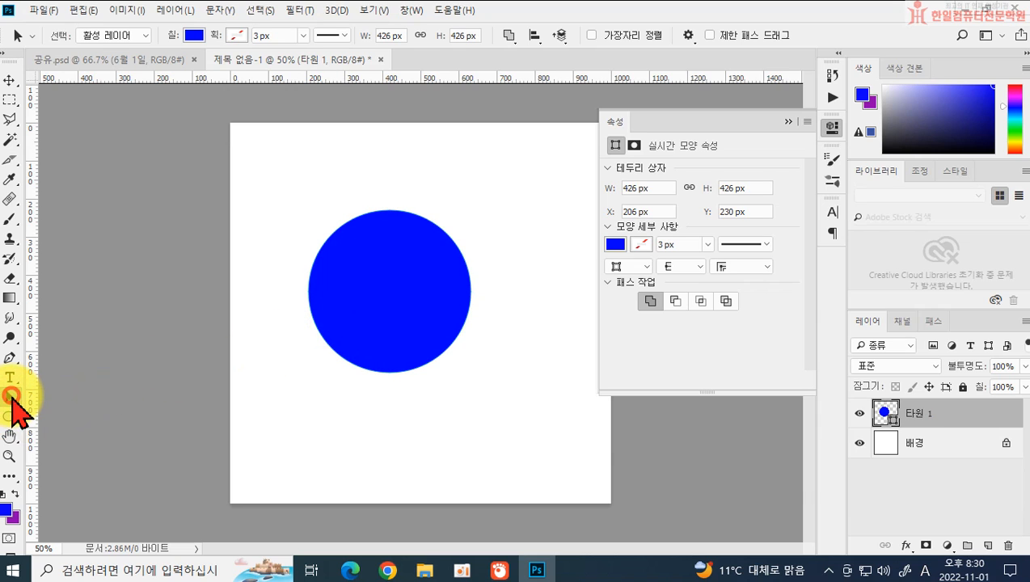
{"action": "right_click", "coordinate": [12, 396]}
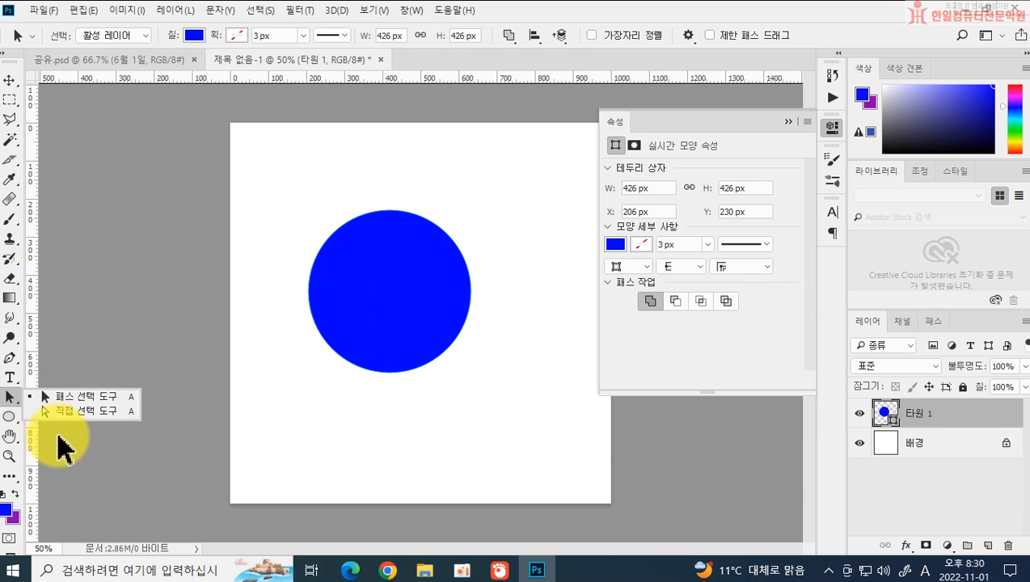
{"action": "left_click", "coordinate": [9, 417]}
{"action": "left_click", "coordinate": [443, 35]}
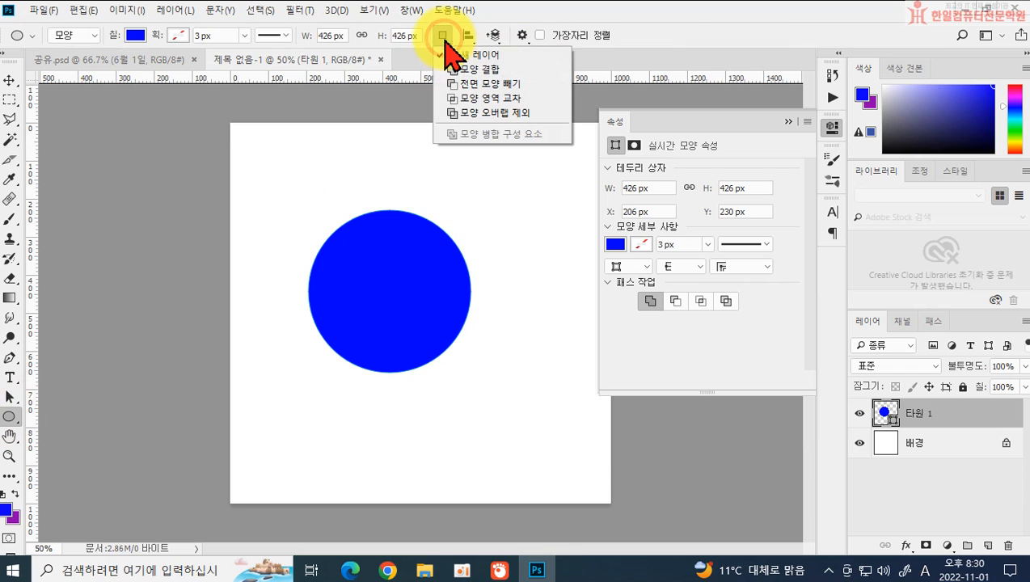
{"action": "left_click", "coordinate": [475, 84]}
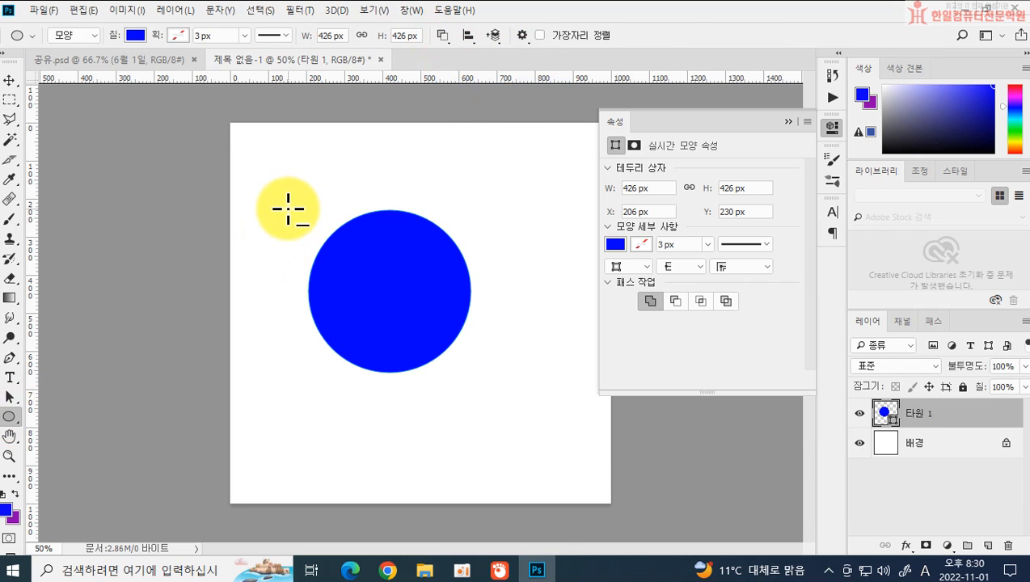
{"action": "left_click_drag", "start_coordinate": [288, 208], "coordinate": [439, 349]}
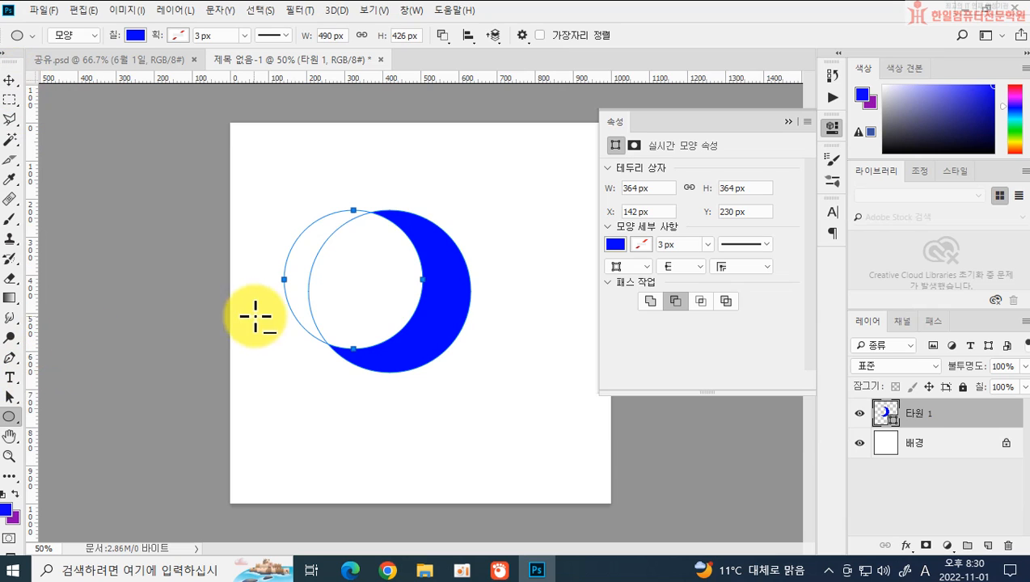
Move the subtracting circle straight up to about Y 212 px to reshape the crescent.
{"action": "left_click", "coordinate": [11, 398]}
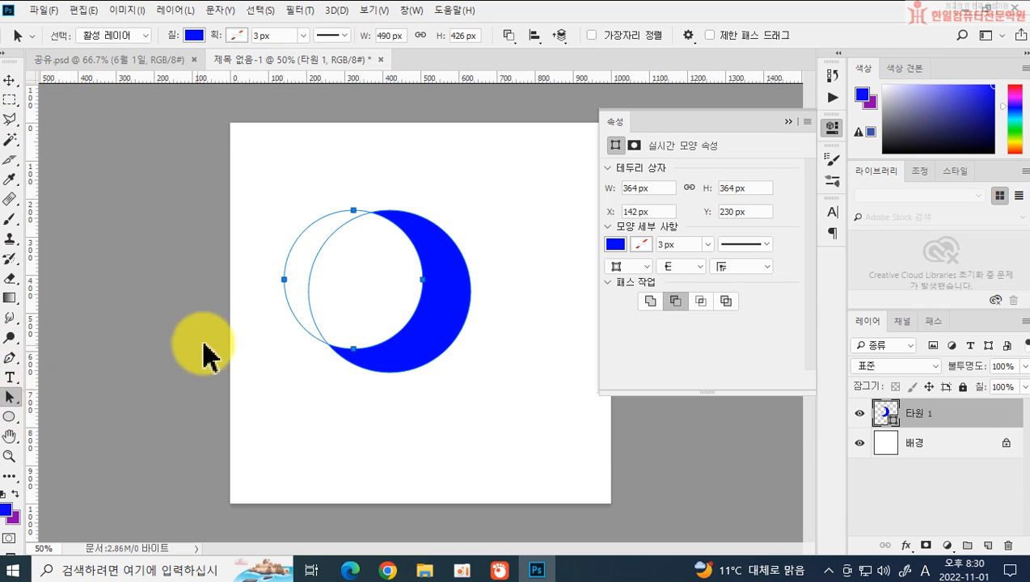
{"action": "left_click", "coordinate": [298, 317]}
{"action": "left_click", "coordinate": [305, 331]}
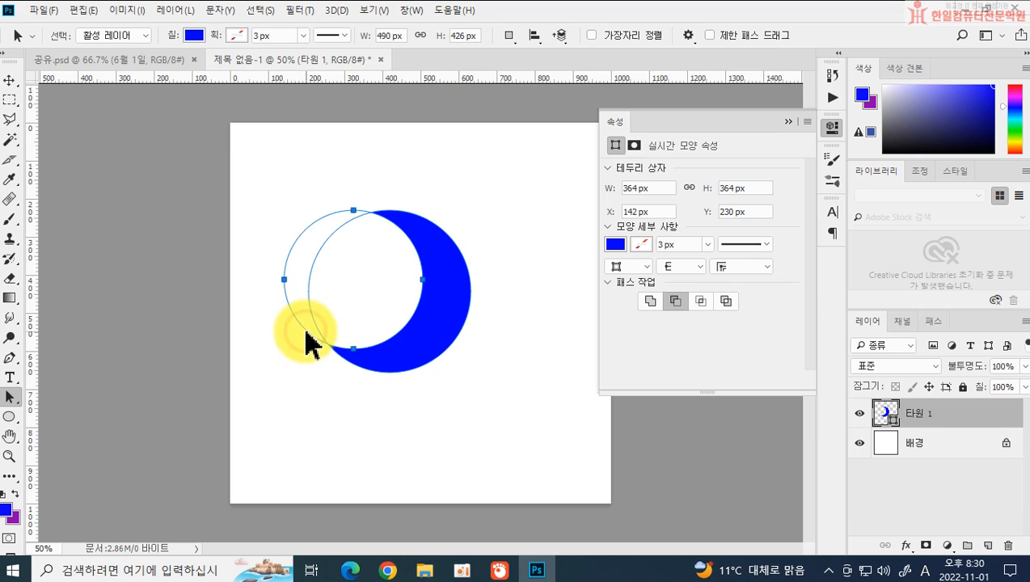
{"action": "mouse_move", "coordinate": [301, 339]}
{"action": "left_mouse_down"}
{"action": "mouse_move", "coordinate": [285, 318]}
{"action": "mouse_move", "coordinate": [308, 345]}
{"action": "mouse_move", "coordinate": [295, 322]}
{"action": "mouse_move", "coordinate": [309, 326]}
{"action": "left_mouse_up"}
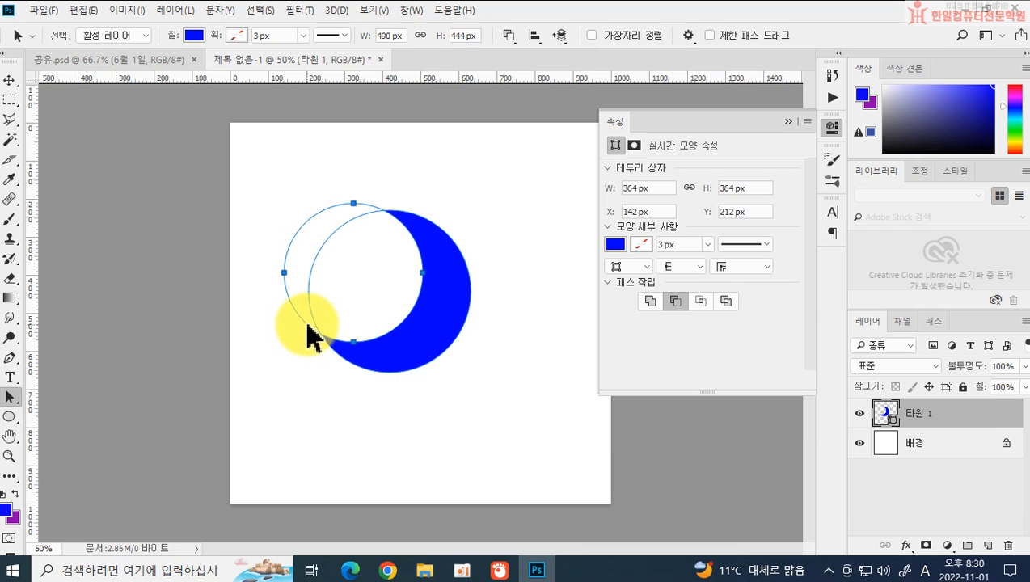
{"action": "left_click", "coordinate": [246, 322]}
Select both circle paths and merge the shape components into a single crescent path, accepting the conversion to a regular path.
{"action": "left_click_drag", "start_coordinate": [281, 172], "coordinate": [485, 414]}
{"action": "left_click", "coordinate": [508, 36]}
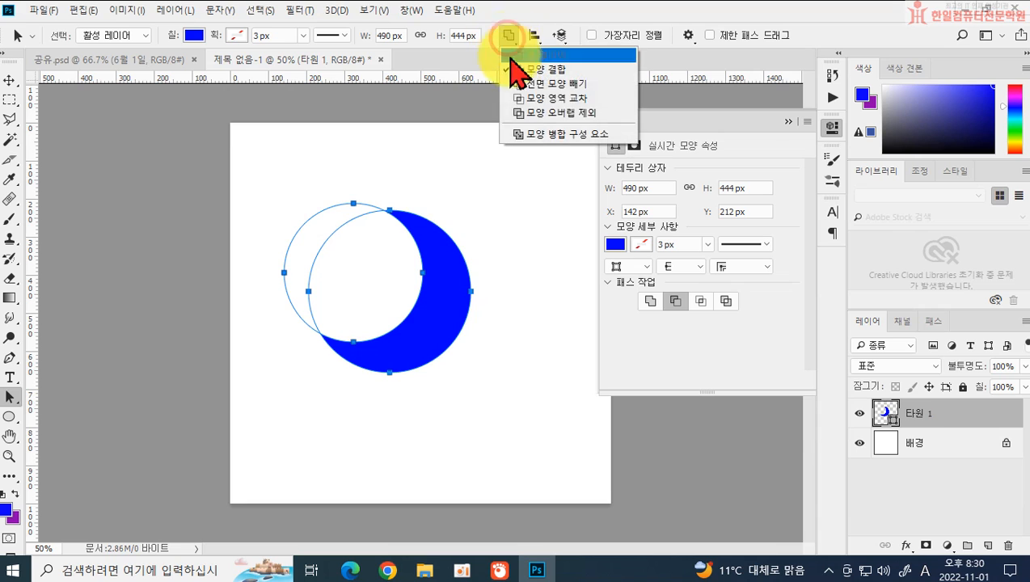
{"action": "left_click", "coordinate": [531, 137]}
{"action": "left_click", "coordinate": [485, 220]}
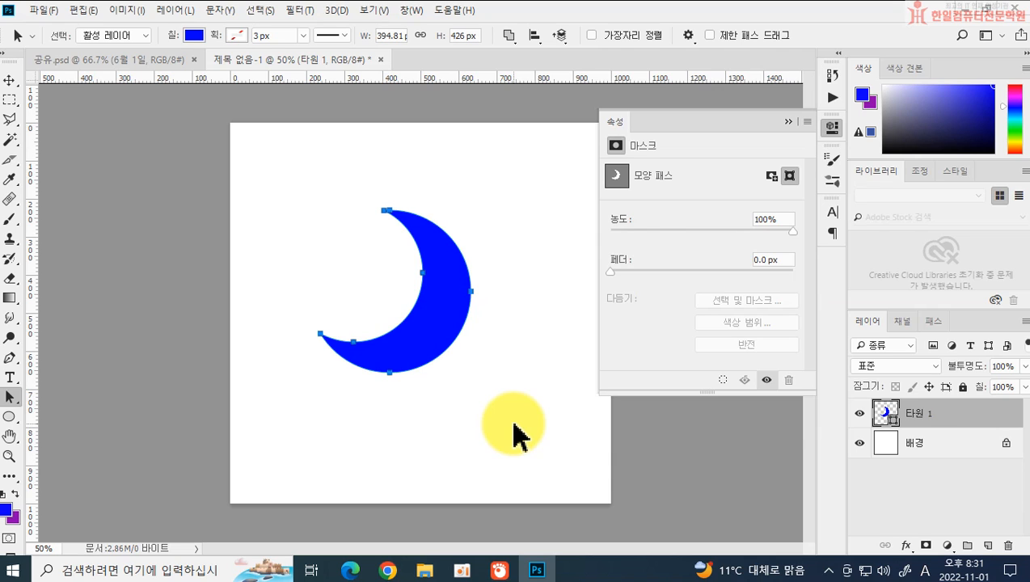
Delete the merged blue crescent shape layer.
{"action": "key", "text": "Delete"}
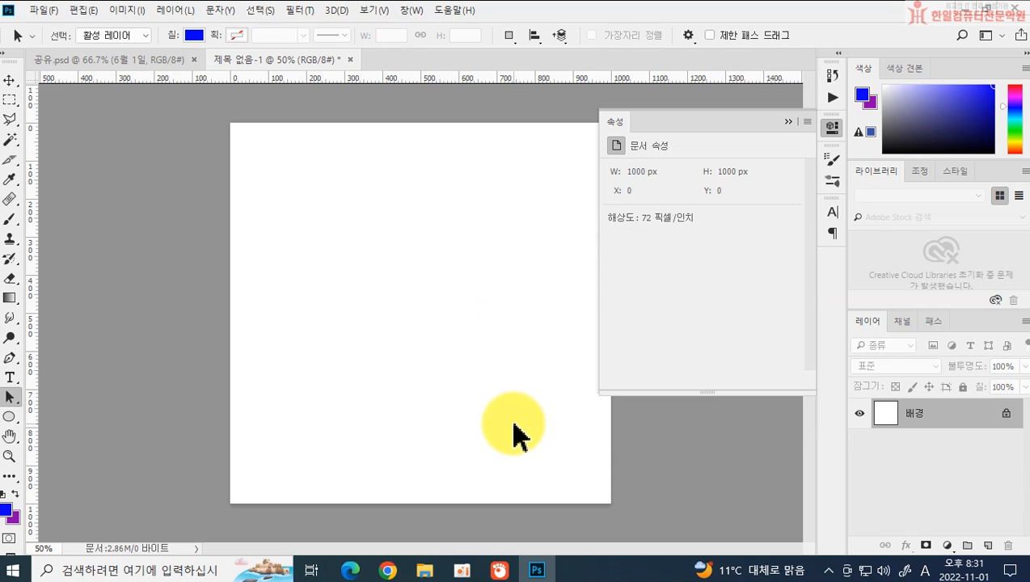
Draw a rectangle shape about 624 × 446 px across the middle of the white canvas with the Rectangle tool.
{"action": "left_click", "coordinate": [785, 122]}
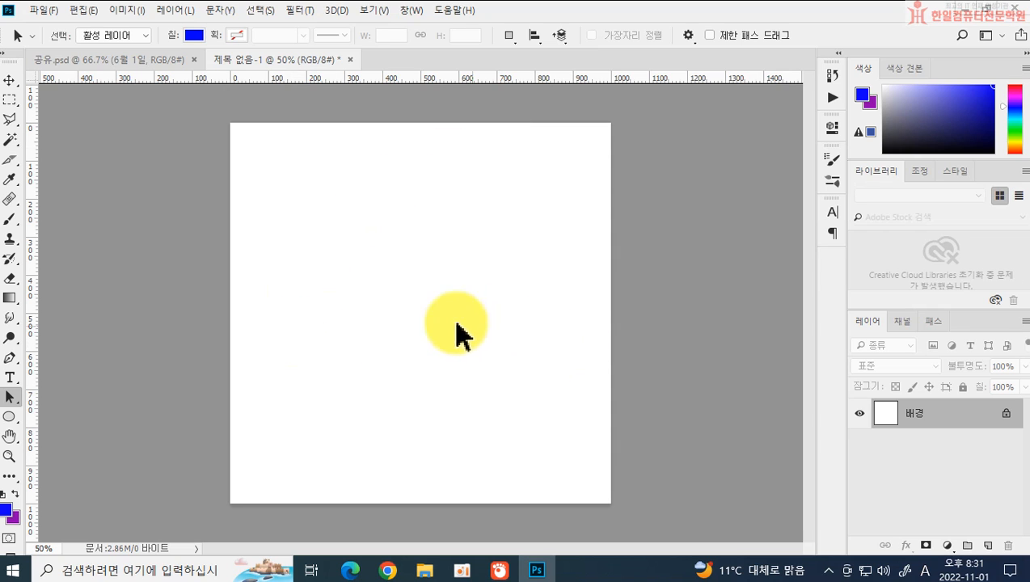
{"action": "right_click", "coordinate": [11, 416]}
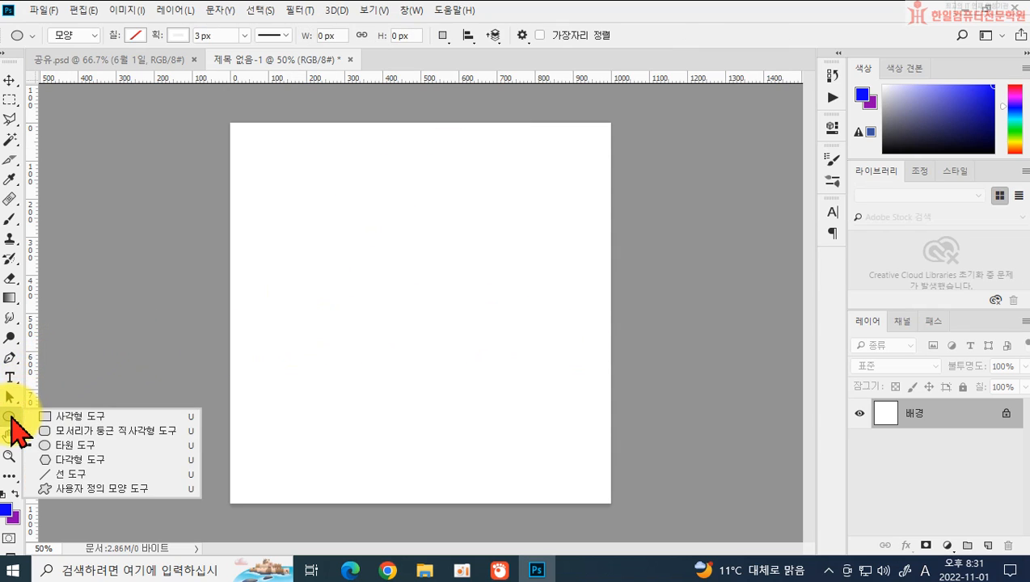
{"action": "left_click", "coordinate": [75, 418]}
{"action": "left_click_drag", "start_coordinate": [303, 220], "coordinate": [539, 389]}
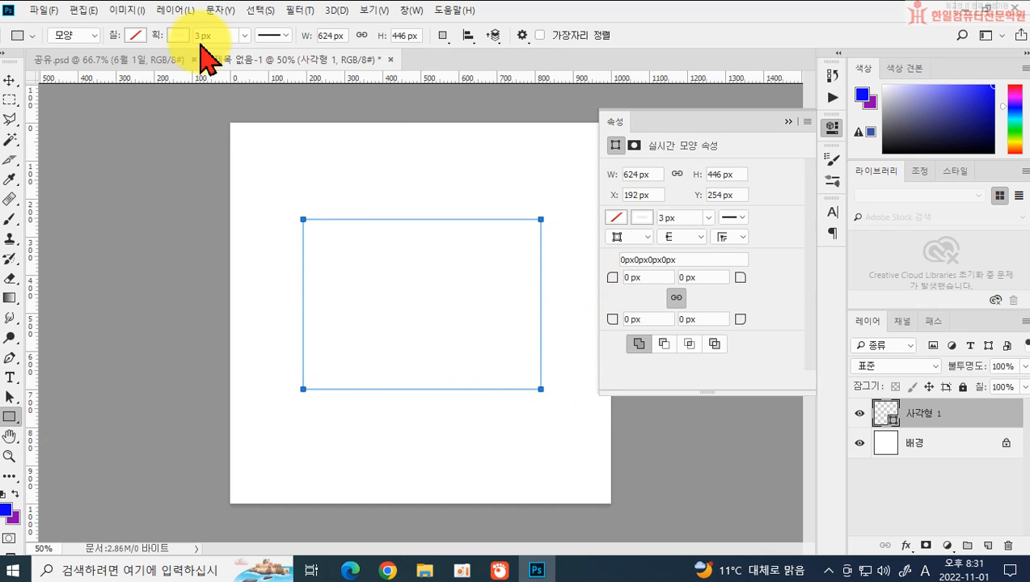
Give the rectangle a solid blue fill and remove its stroke.
{"action": "left_click", "coordinate": [135, 35]}
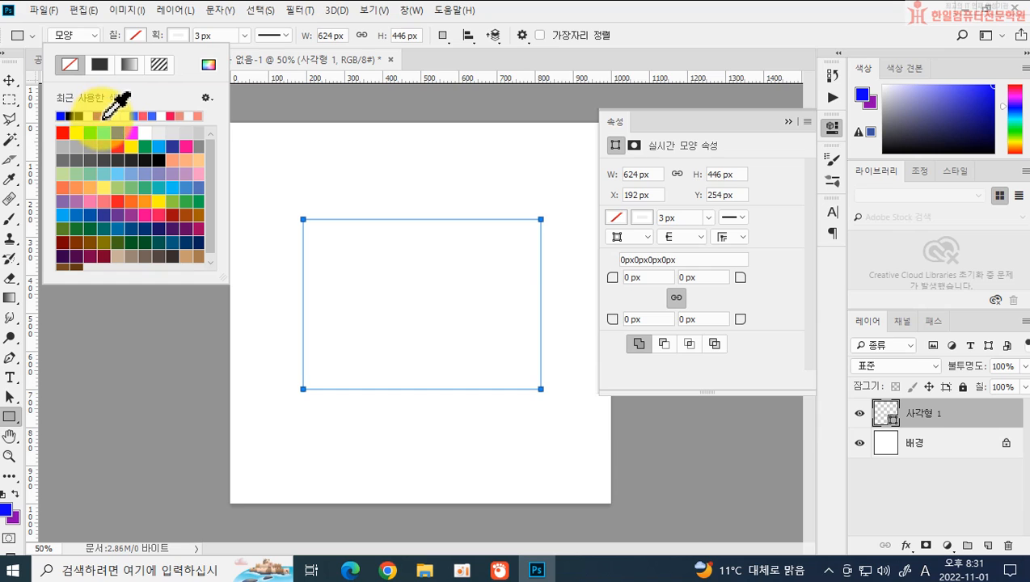
{"action": "left_click", "coordinate": [117, 132]}
{"action": "left_click", "coordinate": [178, 36]}
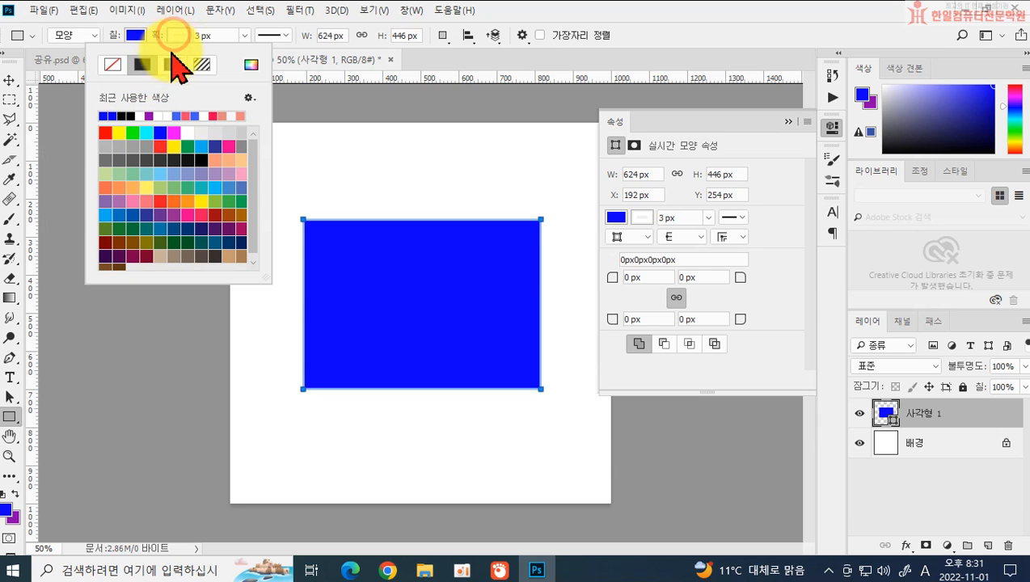
{"action": "left_click", "coordinate": [114, 66]}
{"action": "left_click", "coordinate": [787, 121]}
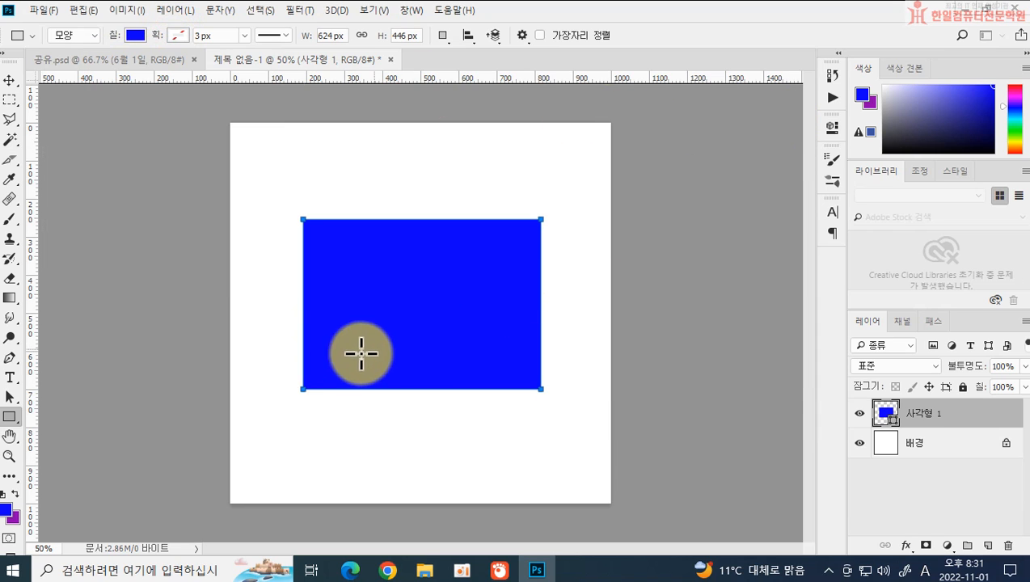
{"action": "right_click", "coordinate": [17, 418]}
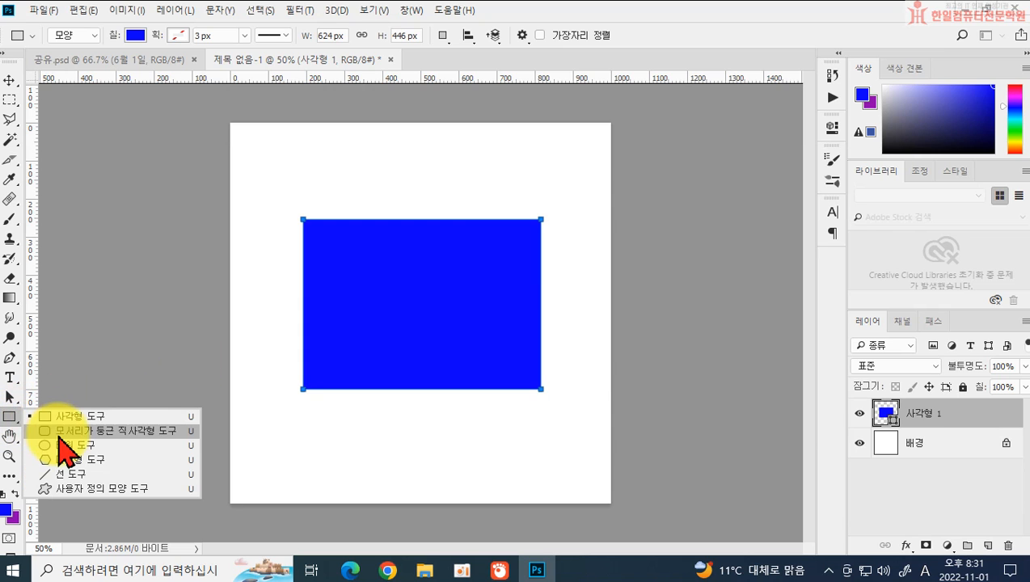
{"action": "left_click", "coordinate": [65, 442]}
{"action": "left_click", "coordinate": [443, 37]}
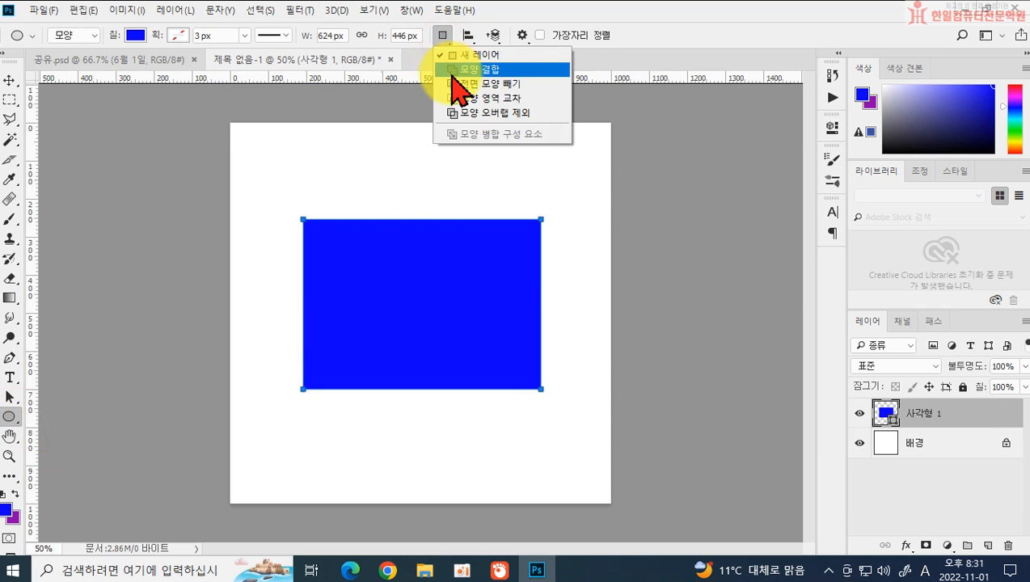
{"action": "left_click", "coordinate": [455, 85]}
{"action": "key", "text": "ctrl+z"}
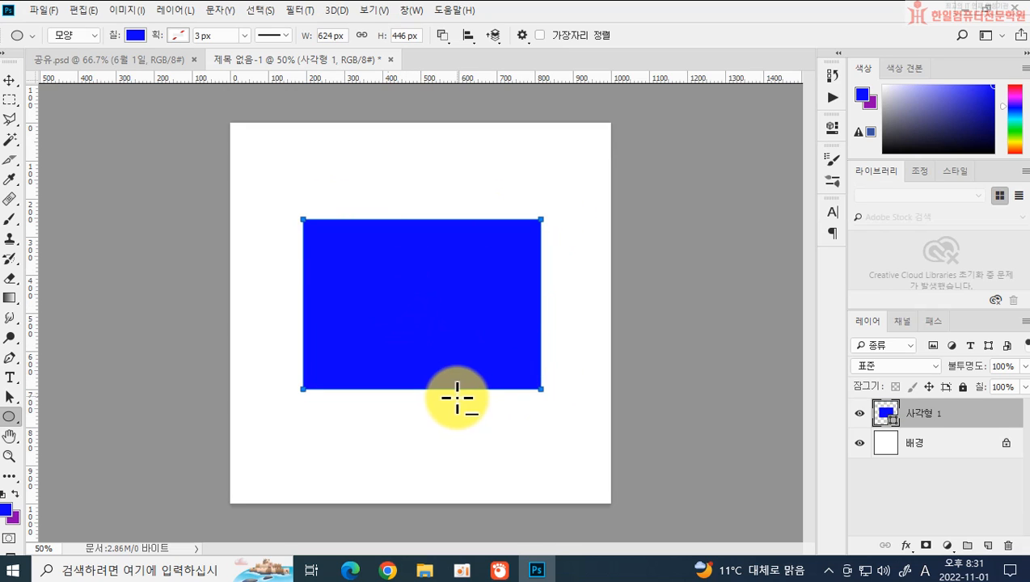
{"action": "left_click", "coordinate": [326, 413]}
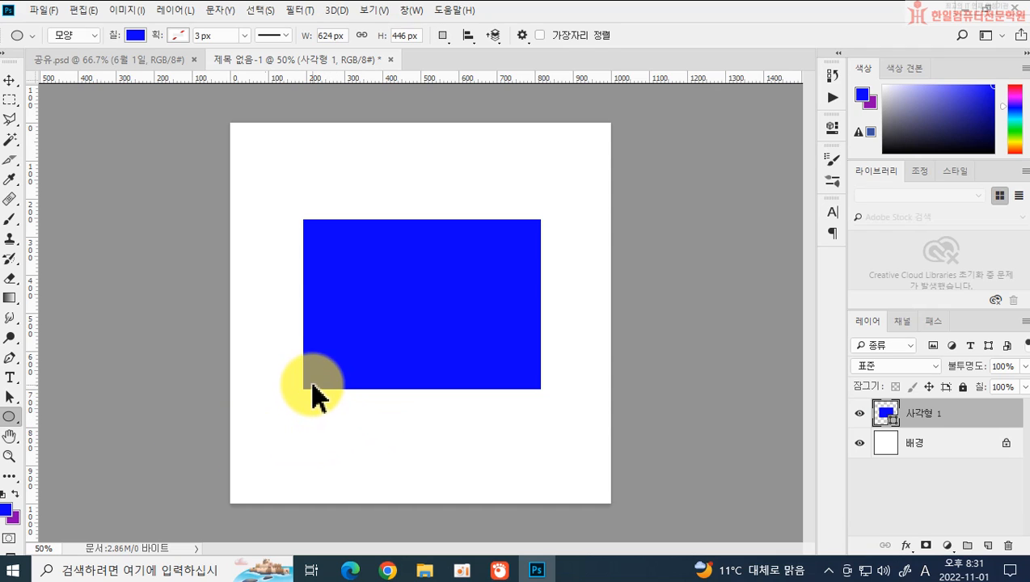
{"action": "left_click", "coordinate": [310, 392]}
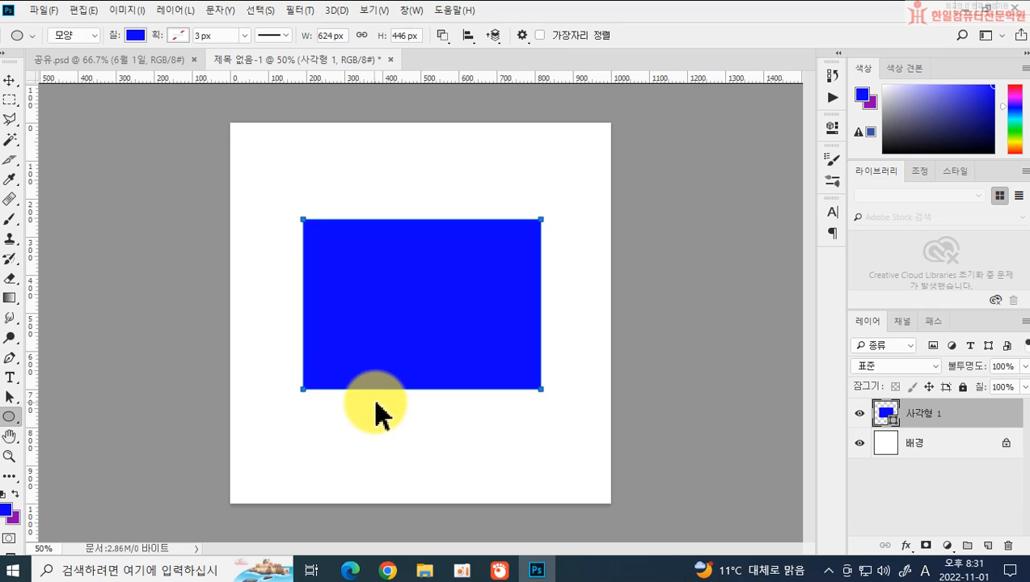
{"action": "left_click", "coordinate": [336, 311]}
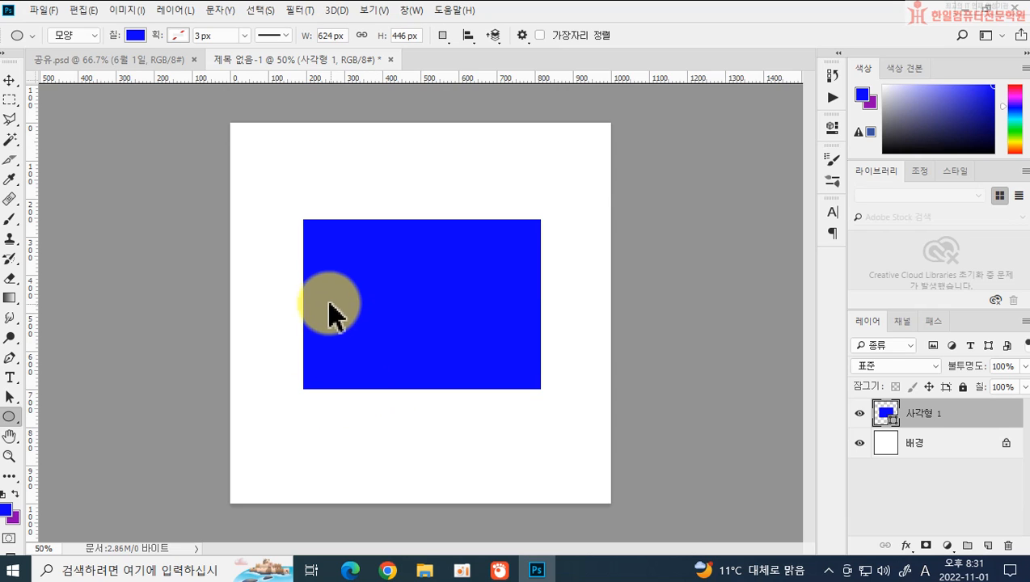
Select the rectangle shape and change its fill to yellow.
{"action": "right_click", "coordinate": [16, 400]}
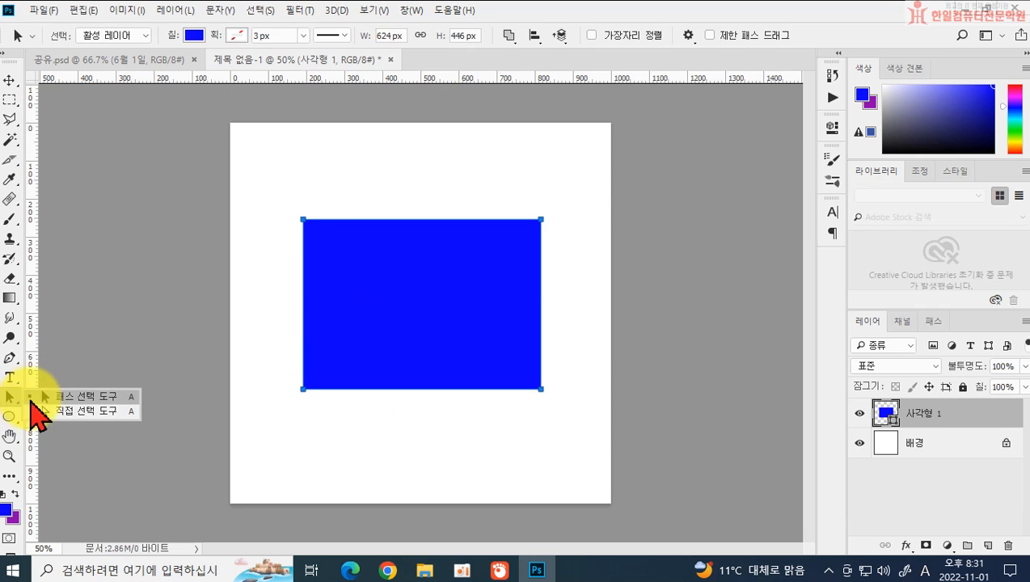
{"action": "left_click", "coordinate": [50, 409]}
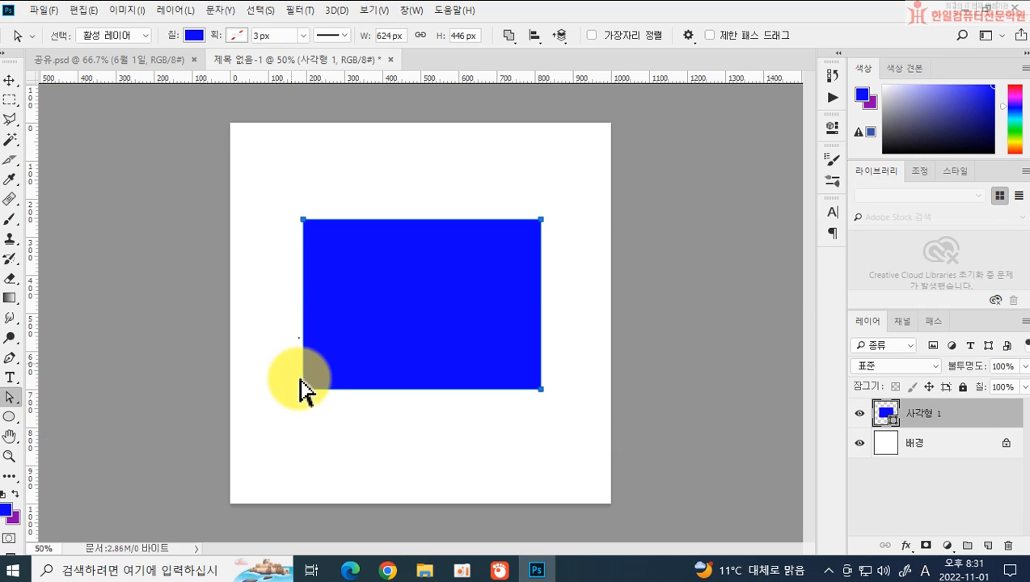
{"action": "left_click", "coordinate": [304, 393]}
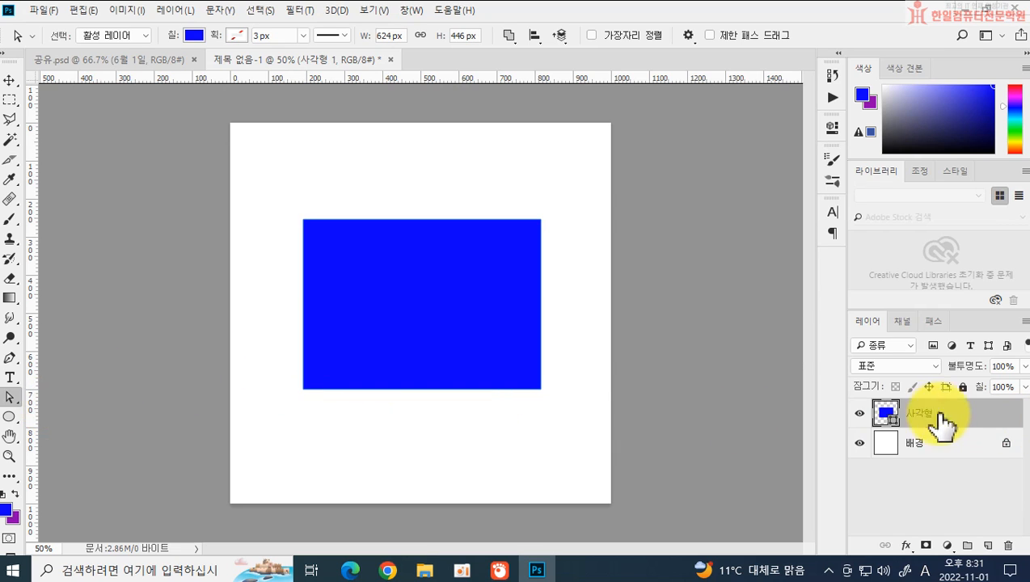
{"action": "left_click", "coordinate": [883, 413]}
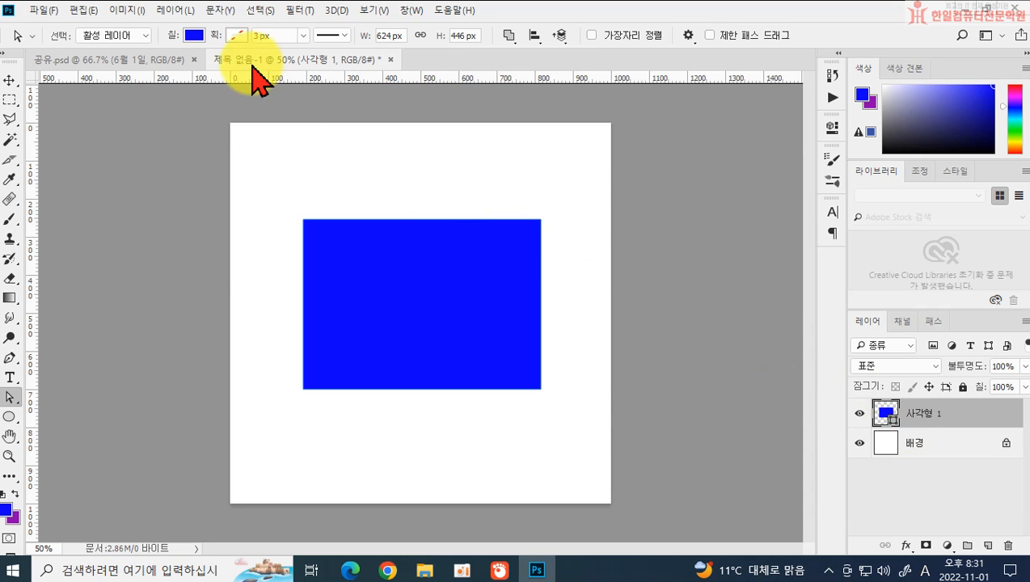
{"action": "left_click", "coordinate": [196, 35]}
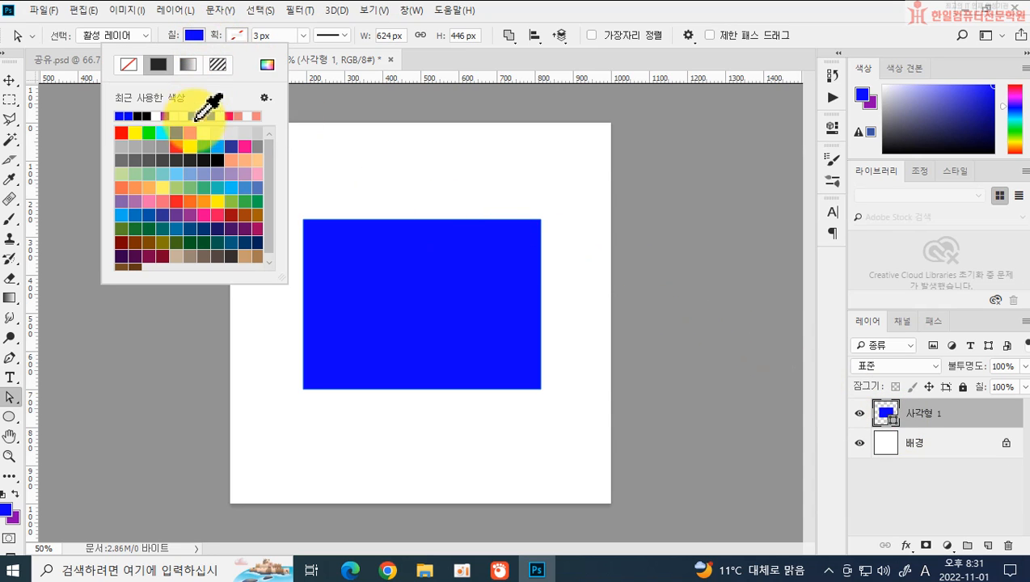
{"action": "left_click", "coordinate": [135, 132]}
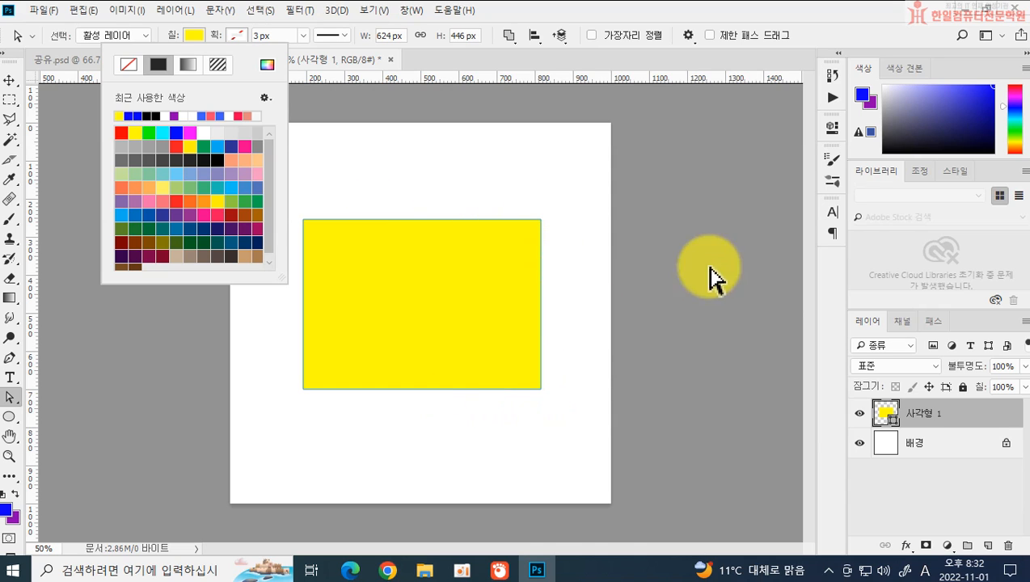
{"action": "left_click", "coordinate": [799, 30]}
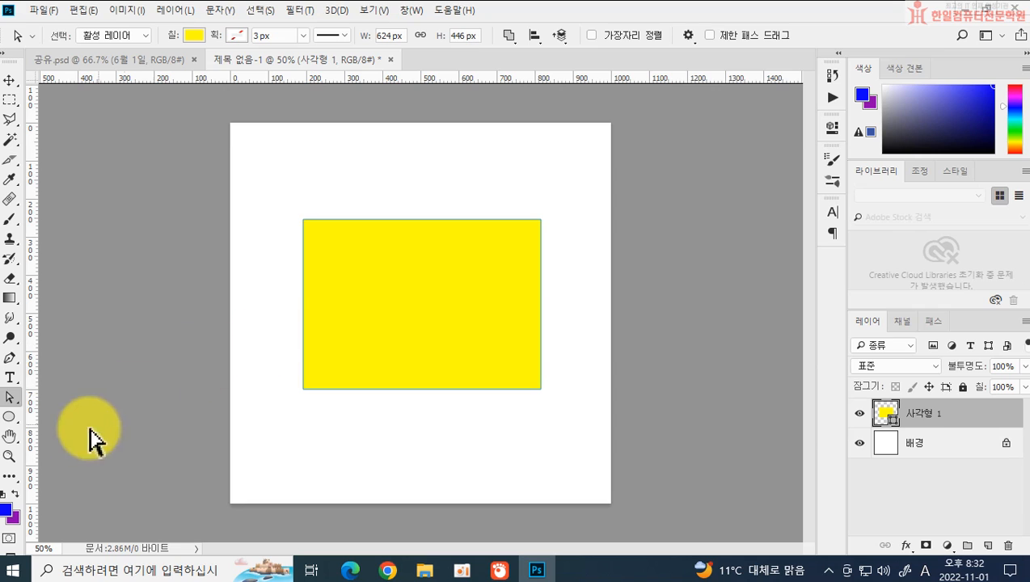
Use the Ellipse tool with Subtract Front Shape to cut a 104 px circle centred on the rectangle's left edge.
{"action": "left_click", "coordinate": [9, 416]}
{"action": "left_click", "coordinate": [443, 36]}
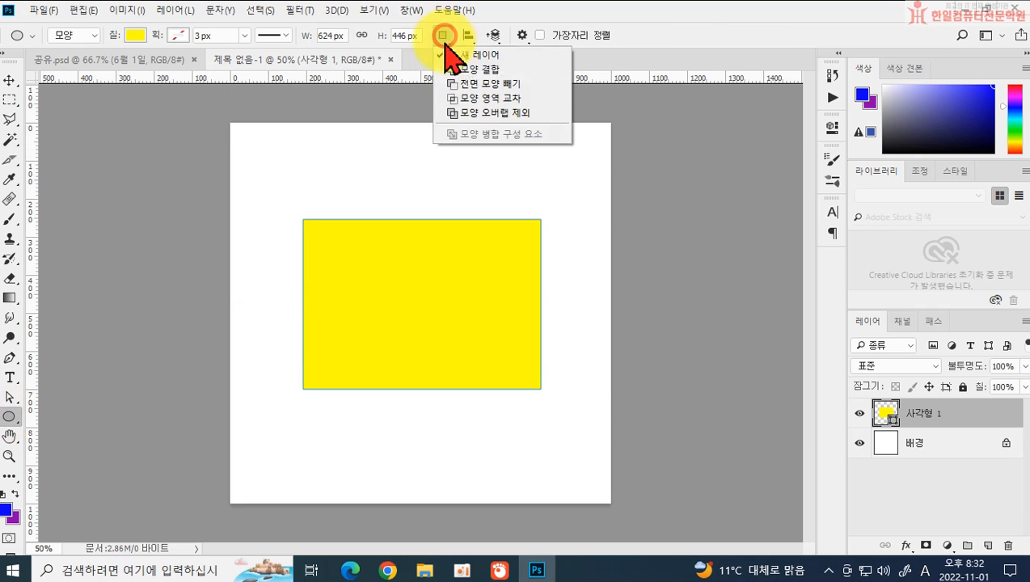
{"action": "left_click", "coordinate": [464, 84]}
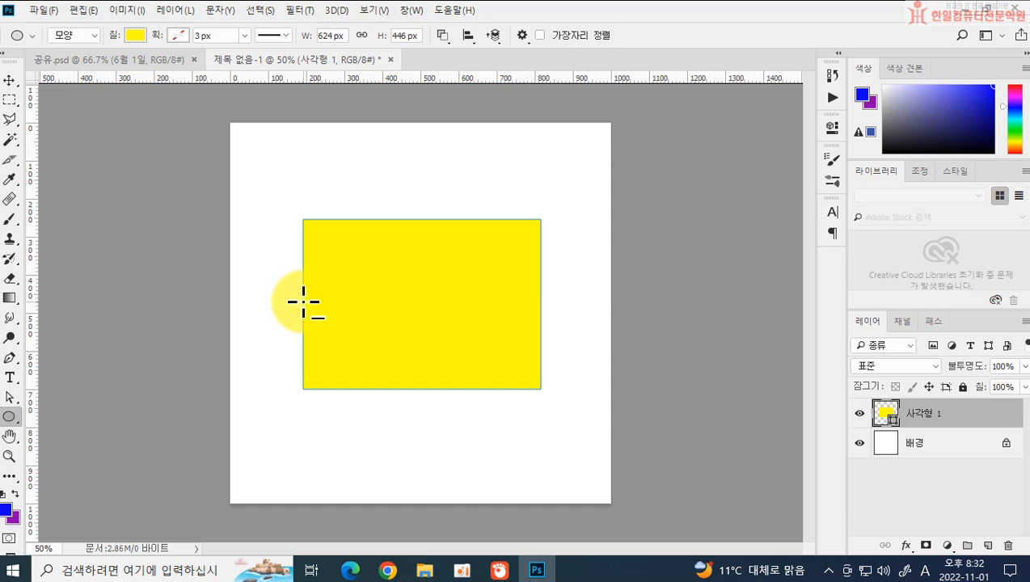
{"action": "left_click_drag", "start_coordinate": [303, 300], "coordinate": [323, 322]}
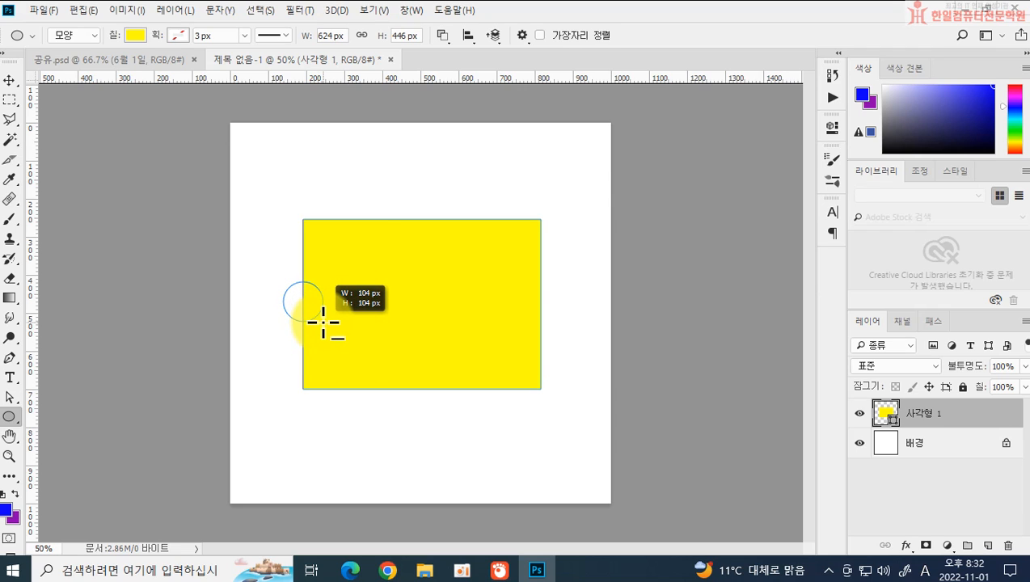
{"action": "left_click_drag", "start_coordinate": [322, 321], "coordinate": [323, 322]}
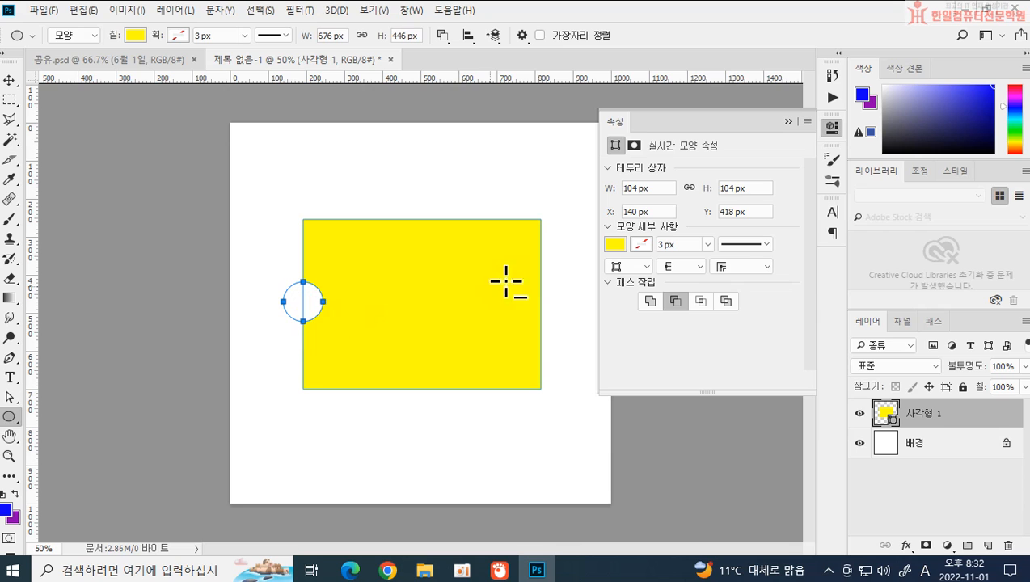
{"action": "left_click", "coordinate": [788, 121]}
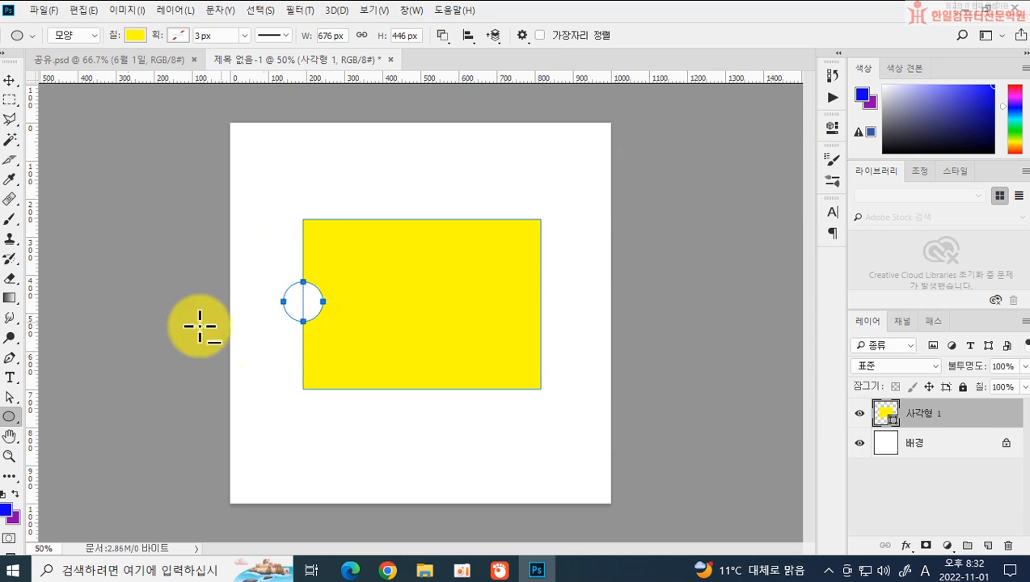
Duplicate the subtracting circle horizontally onto the rectangle's right edge, leaving a 520 px gap between the two circles.
{"action": "left_click", "coordinate": [11, 397]}
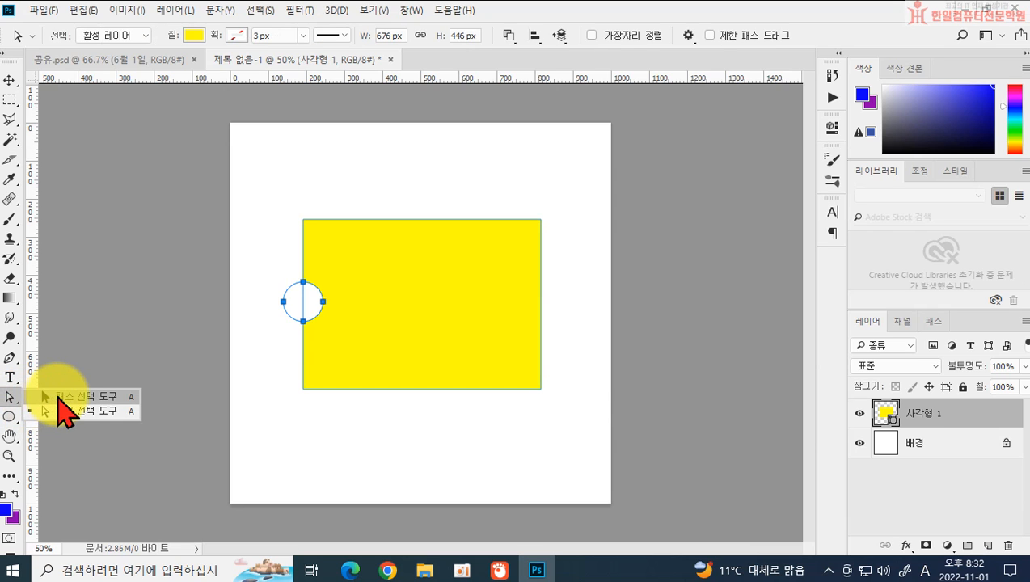
{"action": "left_click", "coordinate": [59, 396]}
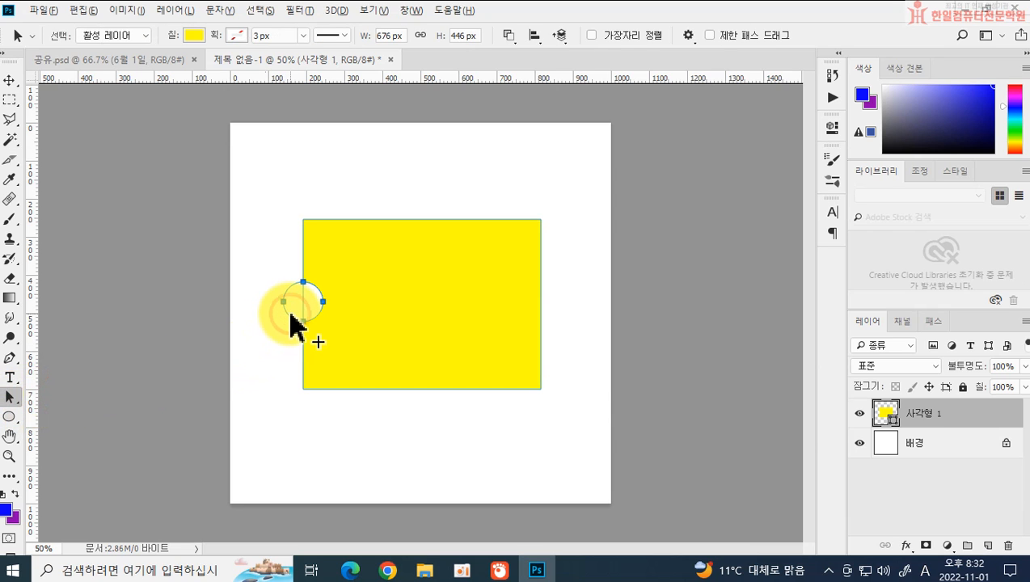
{"action": "left_click_drag", "start_coordinate": [292, 319], "coordinate": [532, 325]}
{"action": "left_click", "coordinate": [568, 401]}
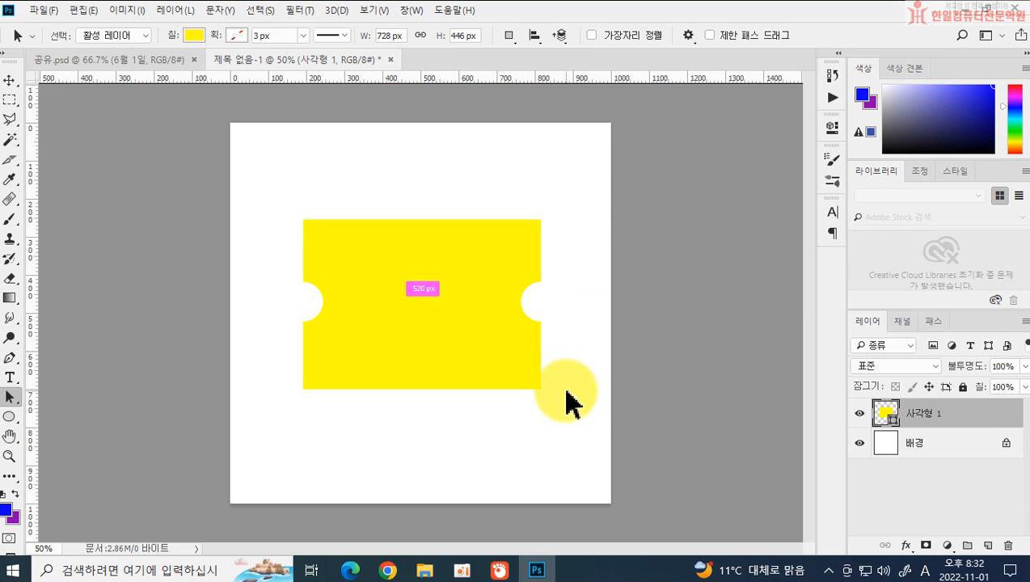
Merge the rectangle and both circular cut-outs into a single ticket-shaped path, and delete the merged yellow shape layer.
{"action": "left_click", "coordinate": [422, 365]}
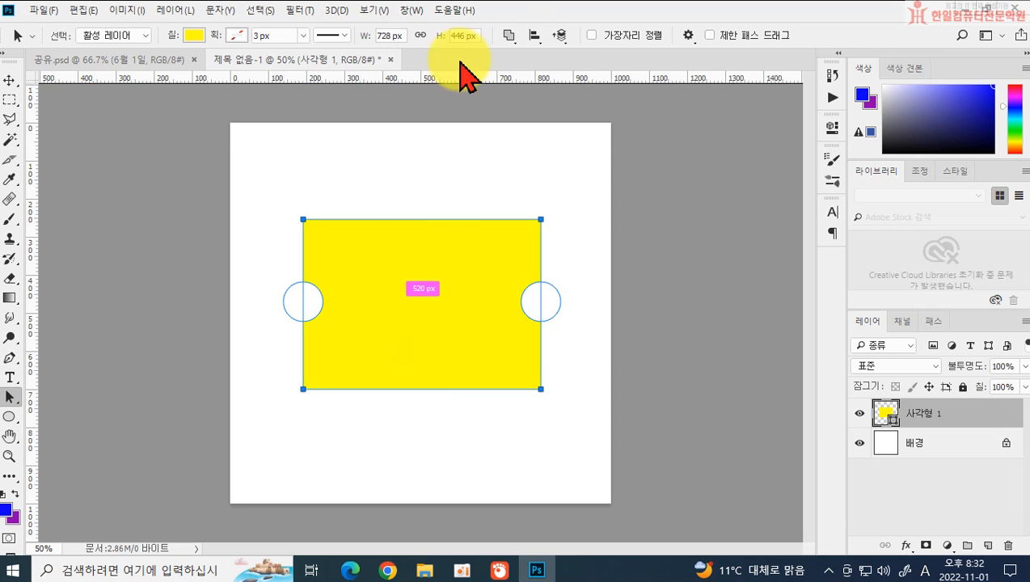
{"action": "left_click", "coordinate": [509, 34]}
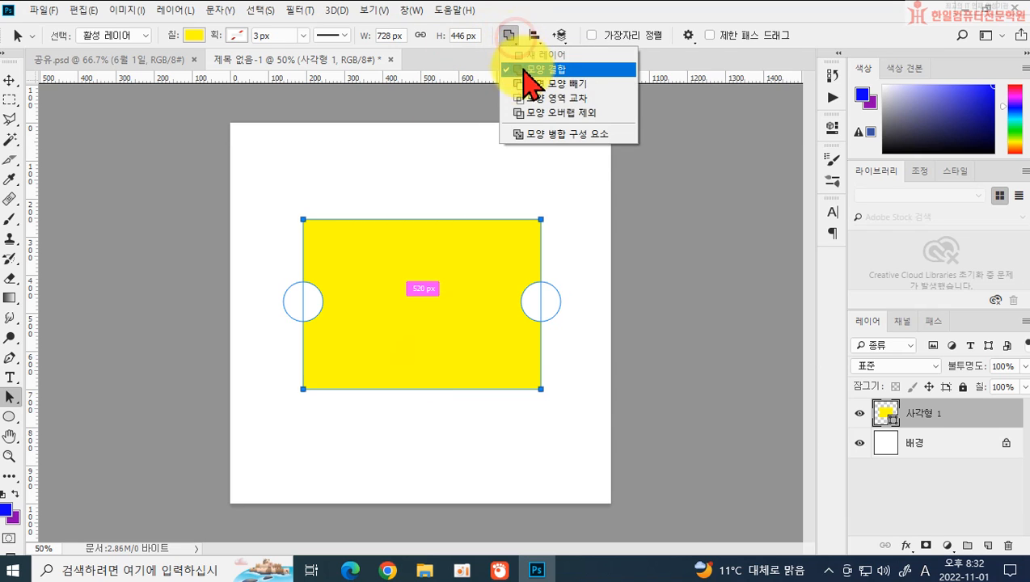
{"action": "left_click", "coordinate": [545, 135]}
{"action": "left_click", "coordinate": [440, 223]}
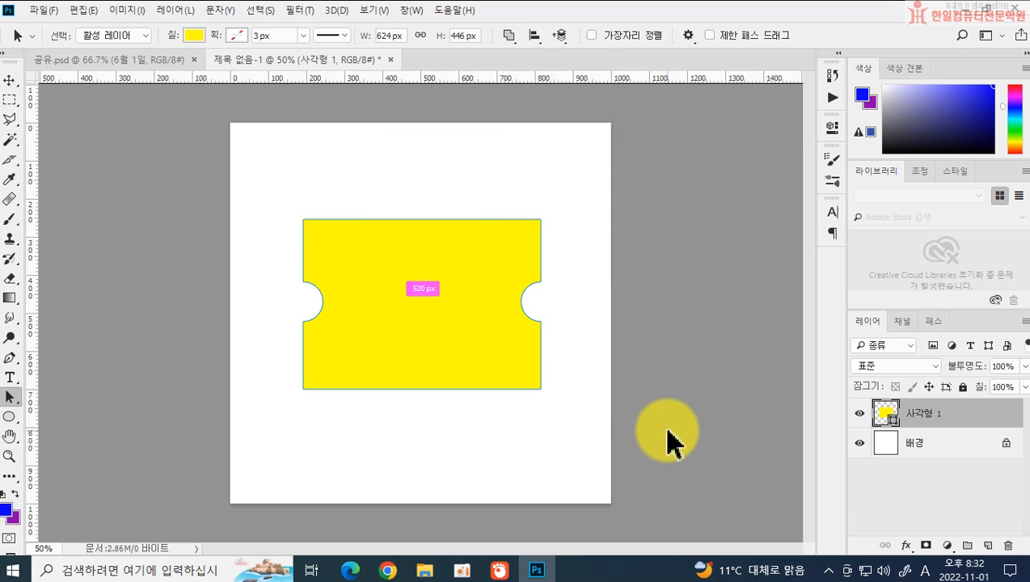
{"action": "key", "text": "Delete"}
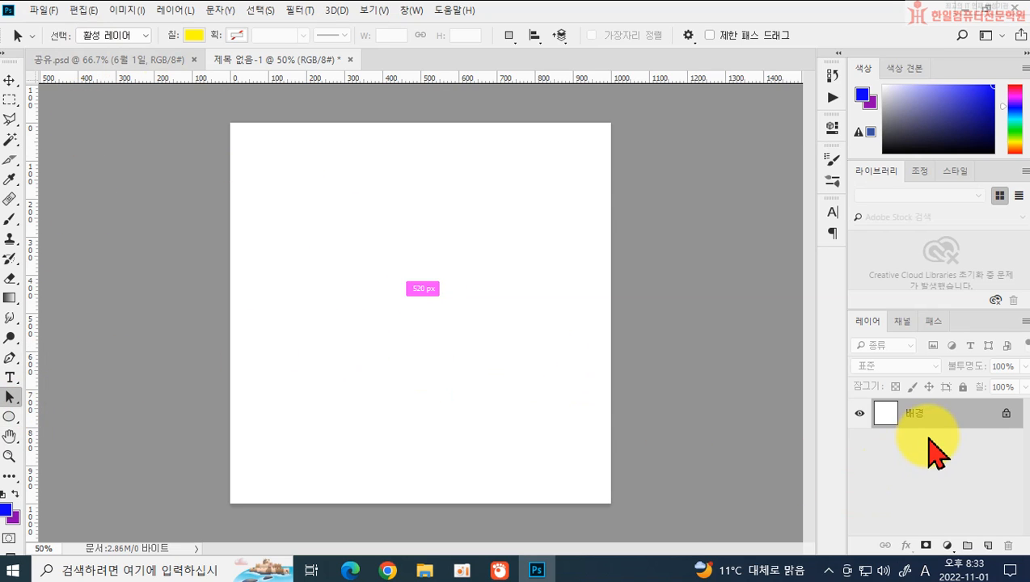
Set the Ellipse tool to a red fill with no stroke.
{"action": "left_click", "coordinate": [9, 417]}
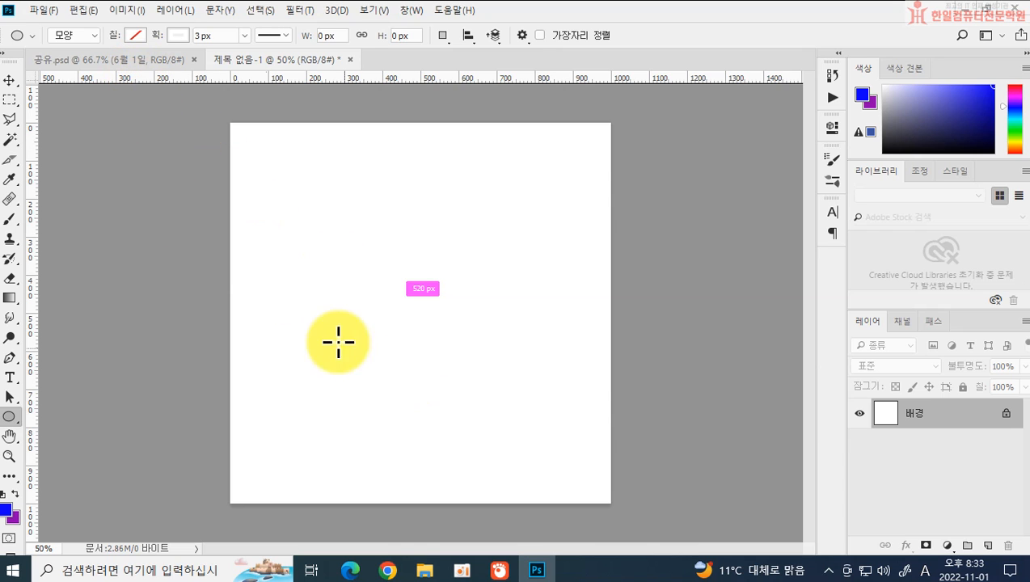
{"action": "left_click", "coordinate": [136, 36]}
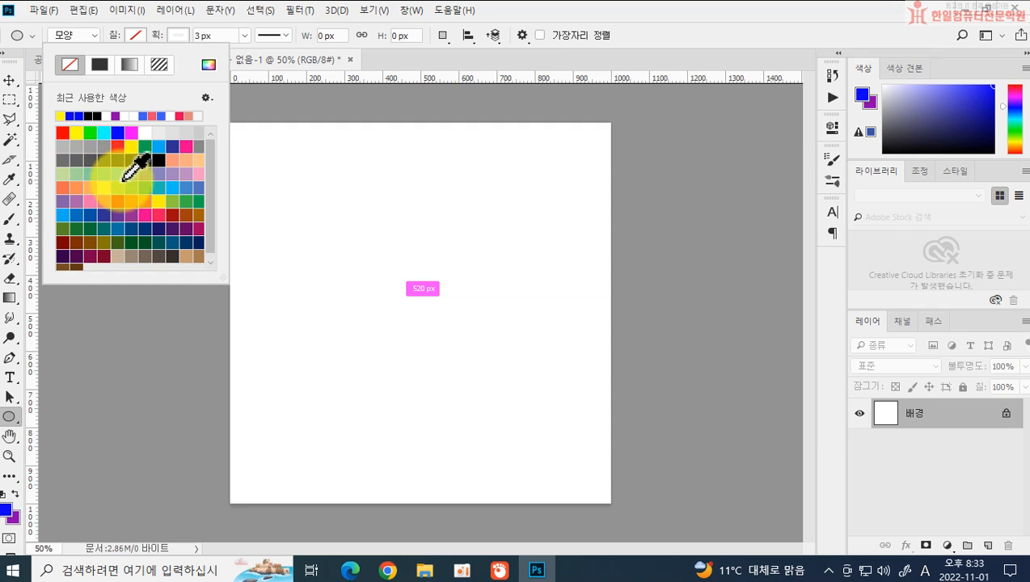
{"action": "left_click", "coordinate": [64, 130]}
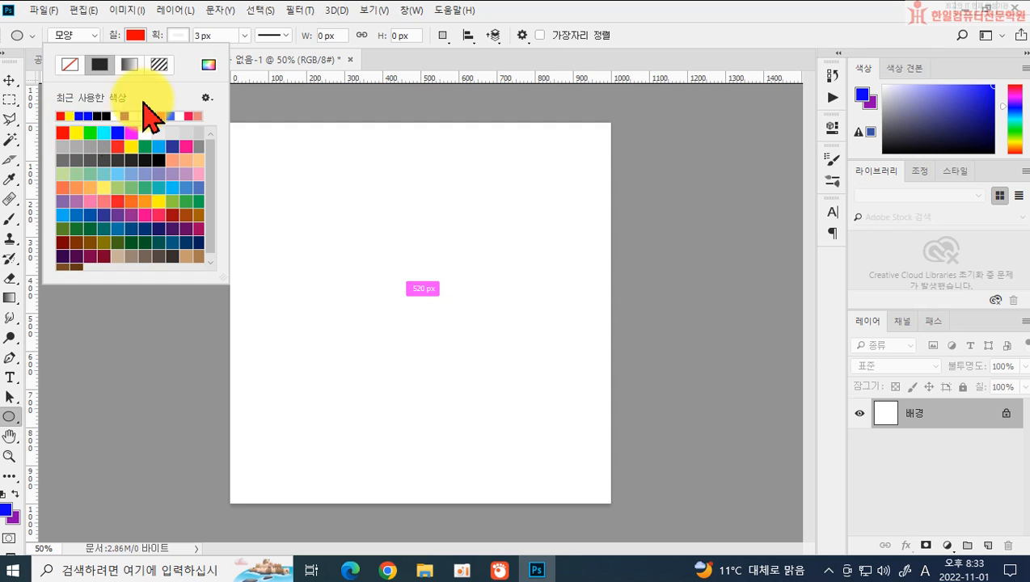
{"action": "left_click", "coordinate": [181, 37]}
{"action": "left_click", "coordinate": [113, 64]}
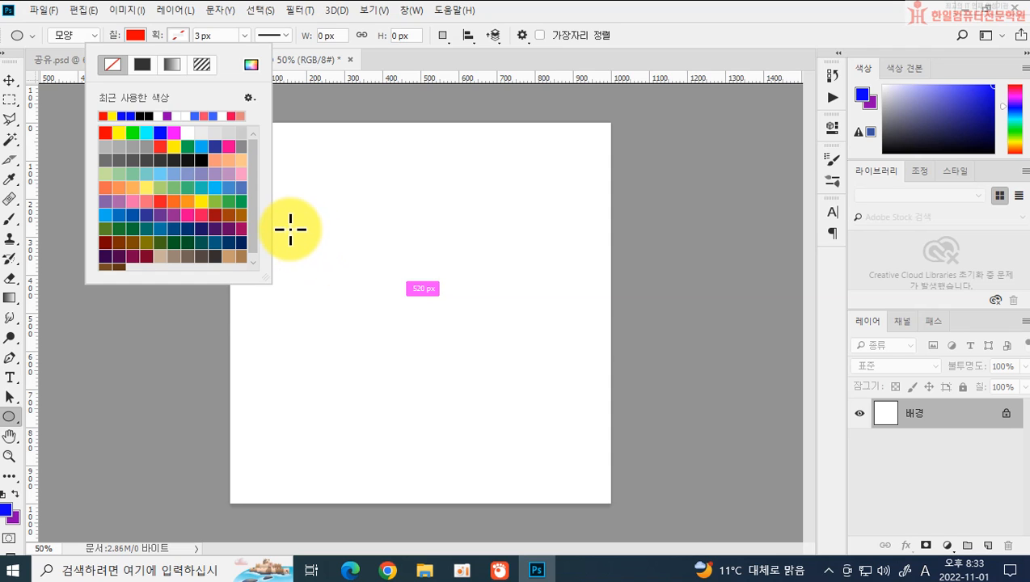
Use the Rectangle tool to draw a red rectangle about 762 × 418 px across the middle of the canvas.
{"action": "left_click", "coordinate": [7, 414]}
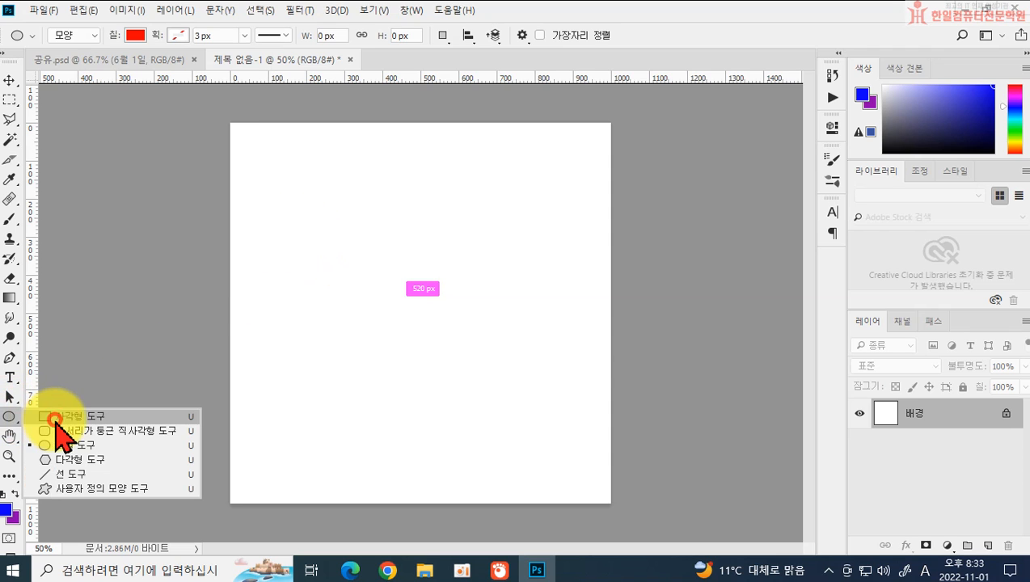
{"action": "left_click", "coordinate": [54, 419]}
{"action": "left_click_drag", "start_coordinate": [292, 217], "coordinate": [554, 387]}
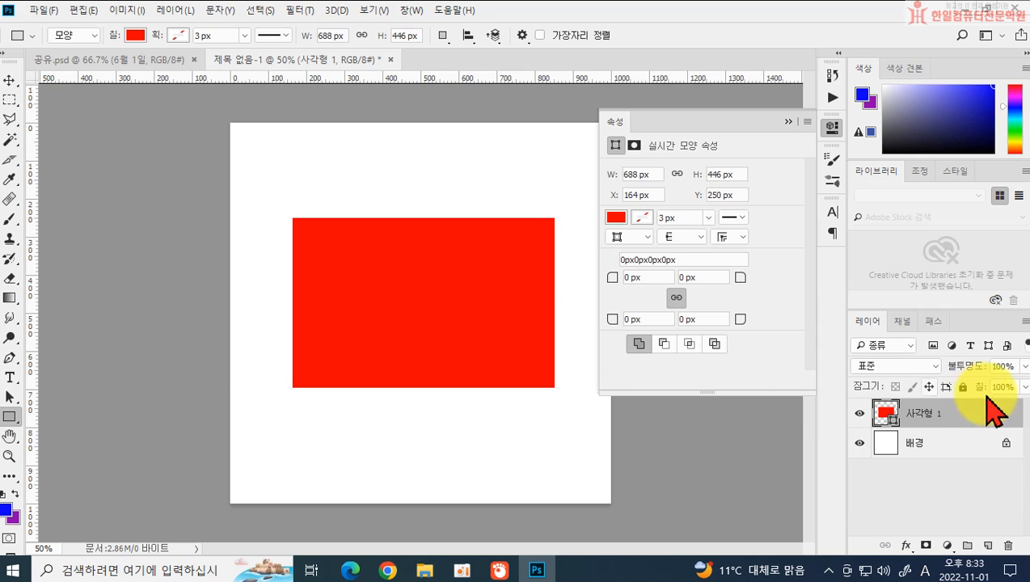
{"action": "left_click", "coordinate": [920, 488]}
{"action": "left_click", "coordinate": [892, 419]}
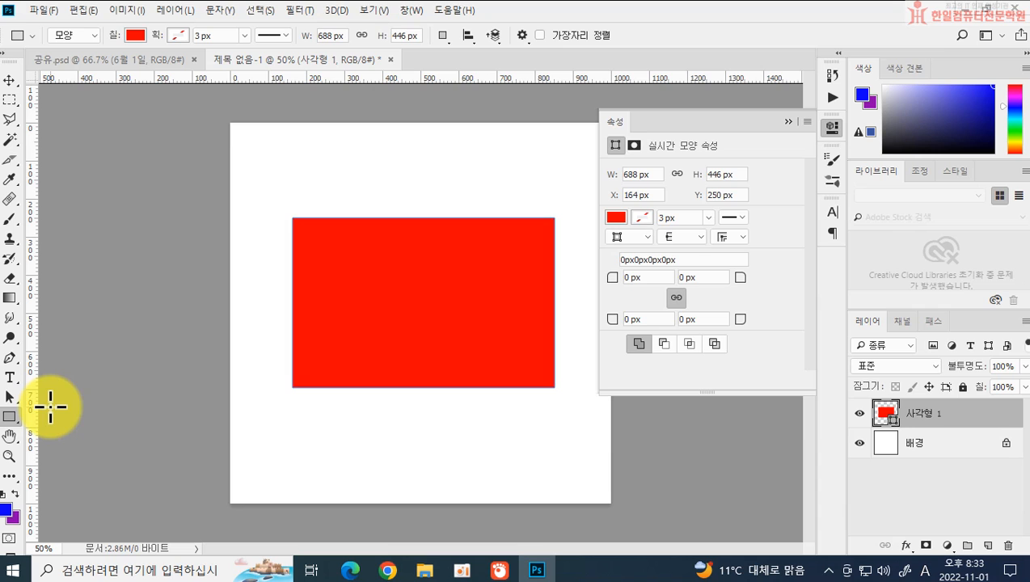
{"action": "key", "text": "ctrl+z"}
{"action": "left_click_drag", "start_coordinate": [272, 218], "coordinate": [563, 377]}
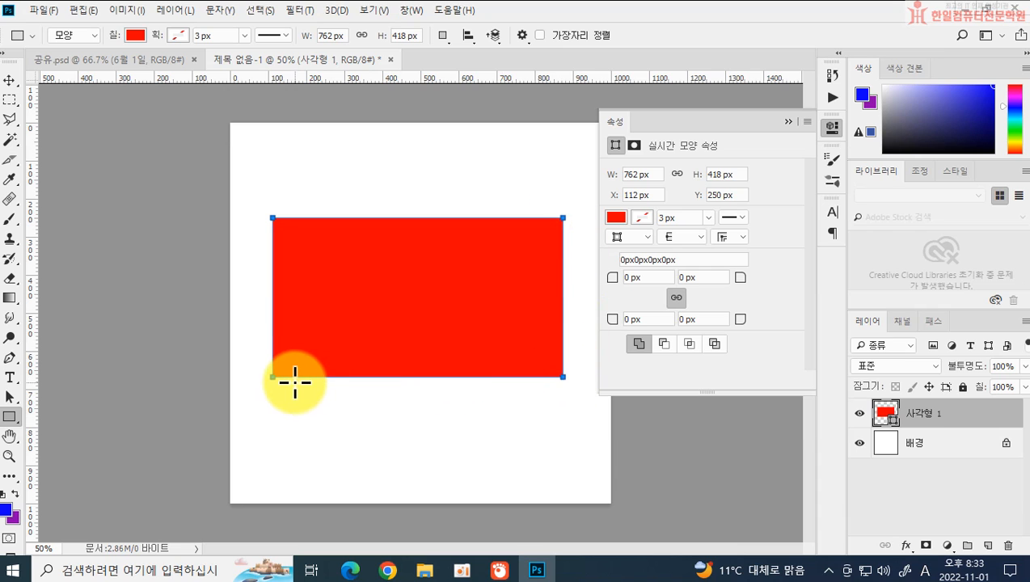
Try applying Subtract Front Shape to the still selected rectangle, and undo it.
{"action": "left_click", "coordinate": [442, 35]}
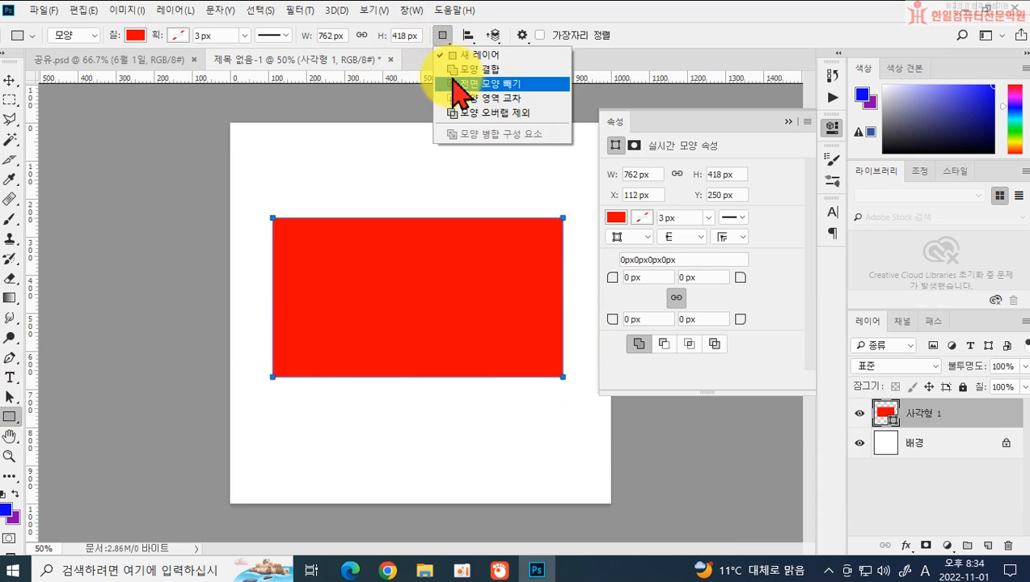
{"action": "left_click", "coordinate": [463, 84]}
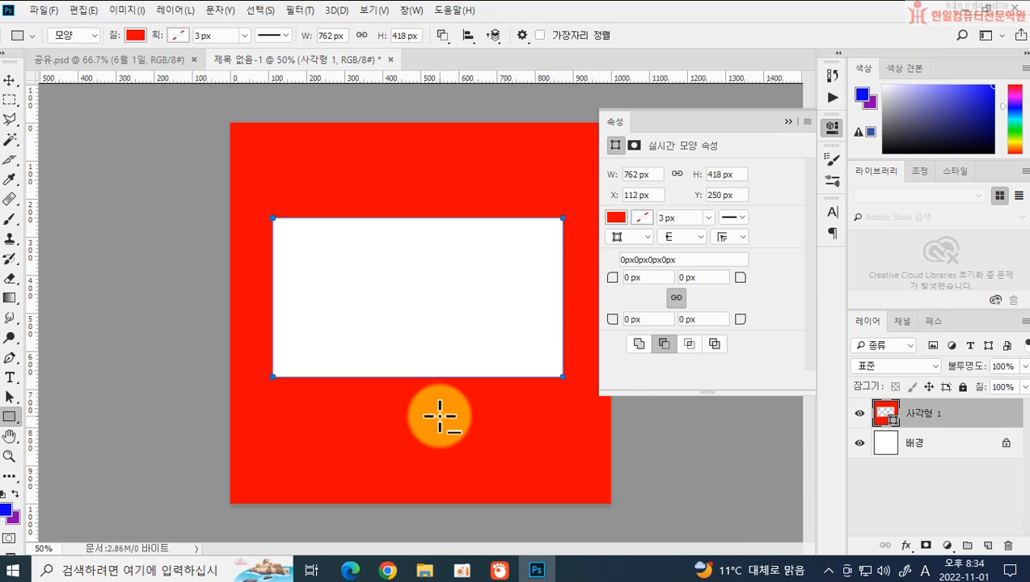
{"action": "key", "text": "ctrl+z"}
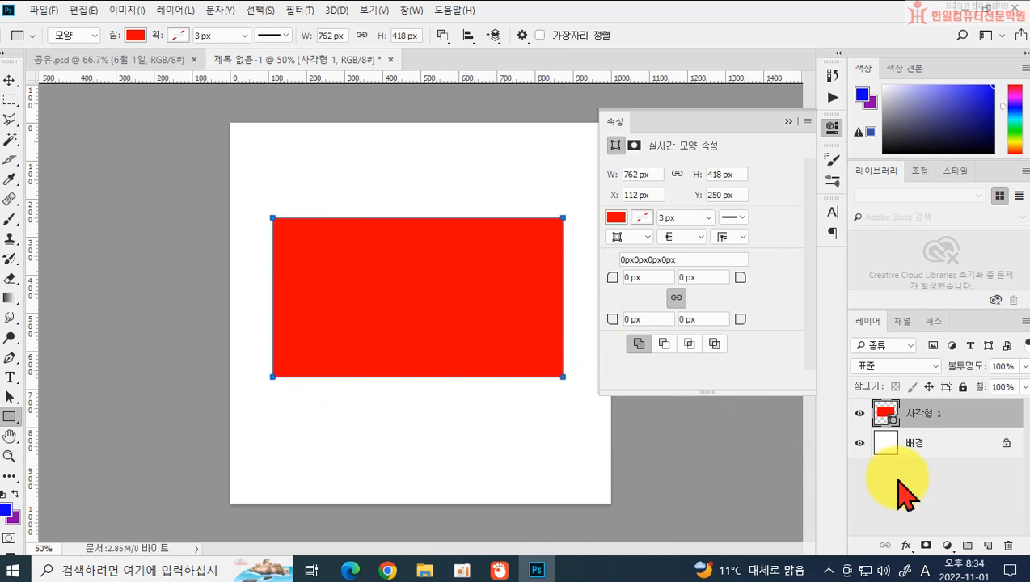
Deselect the rectangle's path and use the Ellipse tool with Subtract Front Shape to cut a 104 px circle centred on its left edge.
{"action": "left_click", "coordinate": [930, 502]}
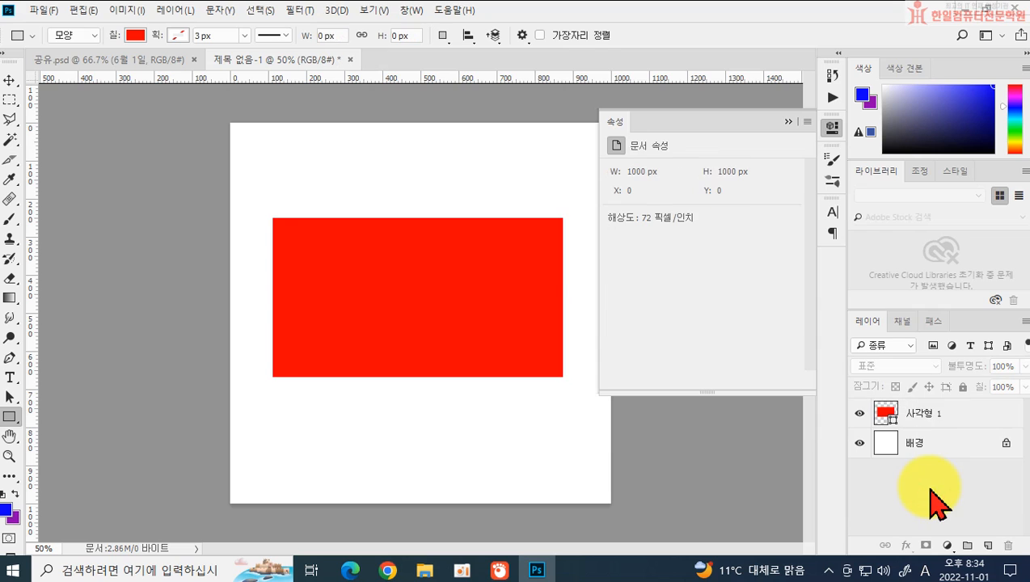
{"action": "left_click", "coordinate": [927, 416]}
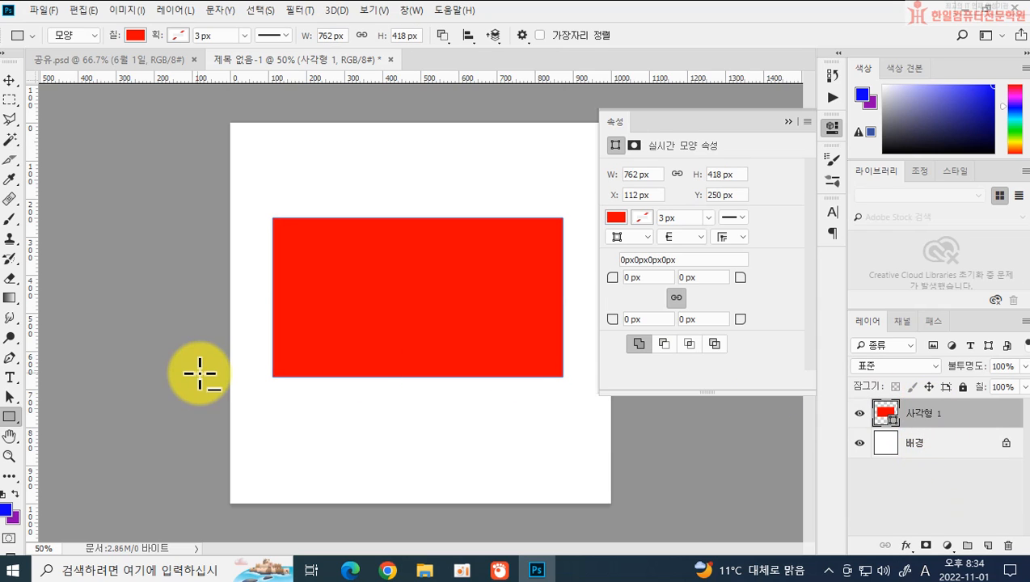
{"action": "left_click", "coordinate": [9, 417]}
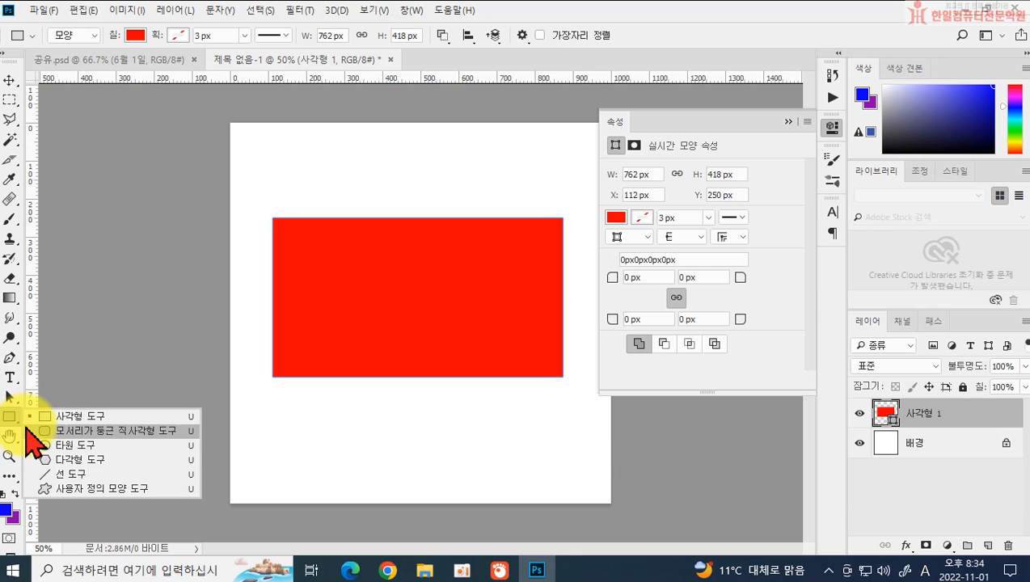
{"action": "left_click", "coordinate": [57, 444]}
{"action": "left_click", "coordinate": [444, 36]}
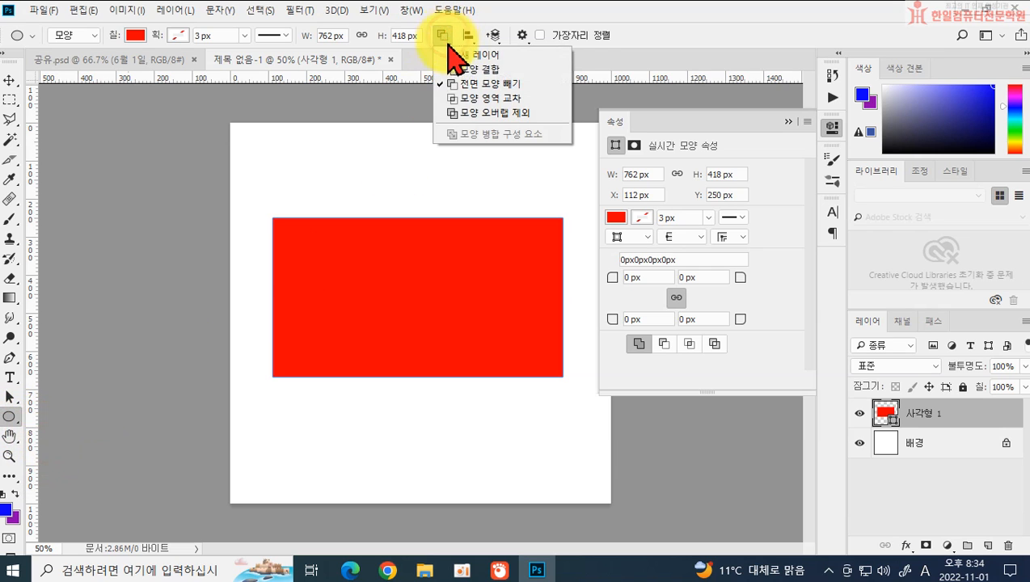
{"action": "left_click", "coordinate": [460, 85]}
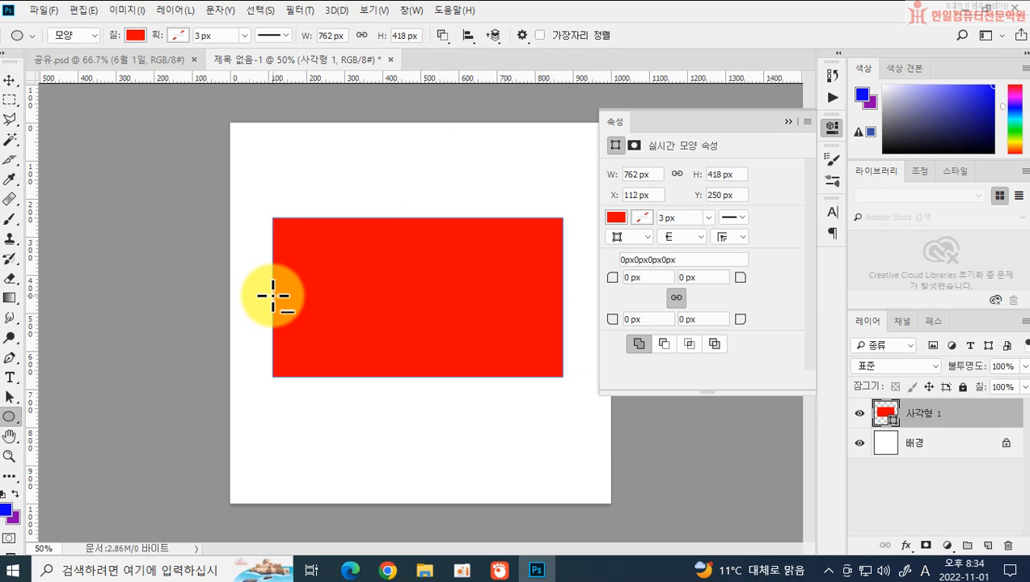
{"action": "left_click_drag", "start_coordinate": [273, 296], "coordinate": [300, 316]}
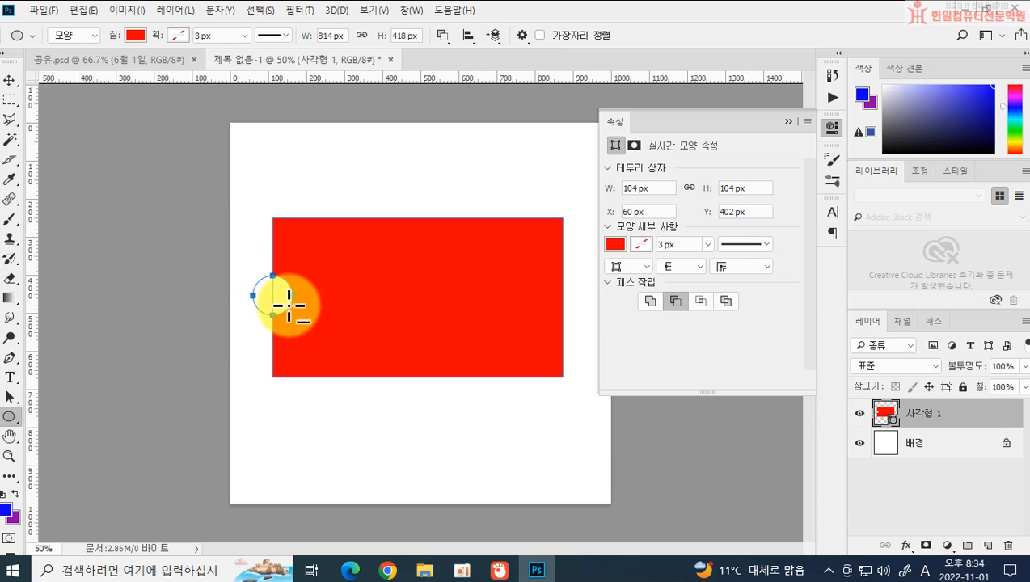
Duplicate the 104 px subtracting circle horizontally onto the red rectangle's right edge, leaving a 656 px gap between the circles.
{"action": "left_click", "coordinate": [10, 397]}
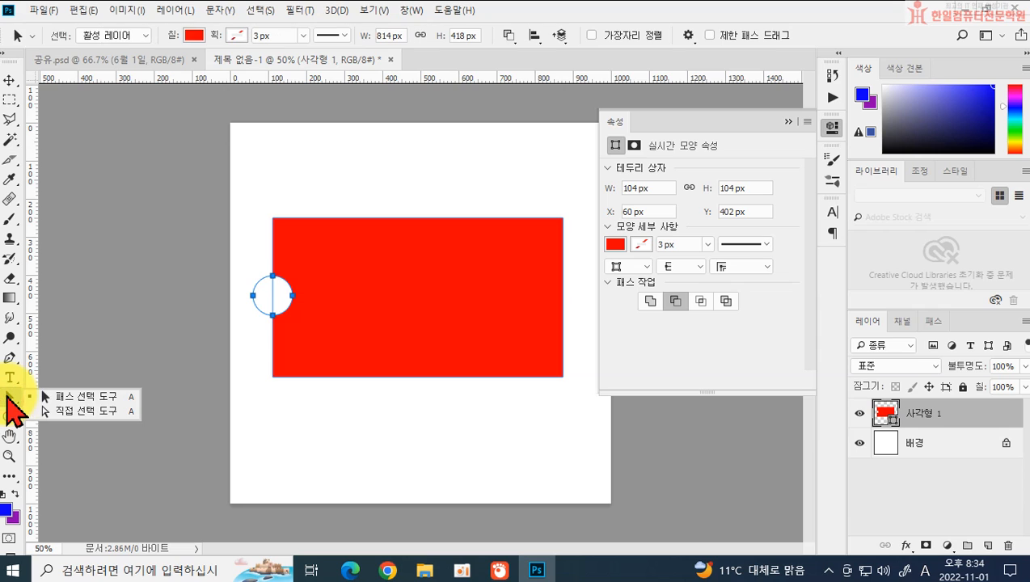
{"action": "left_click", "coordinate": [54, 397]}
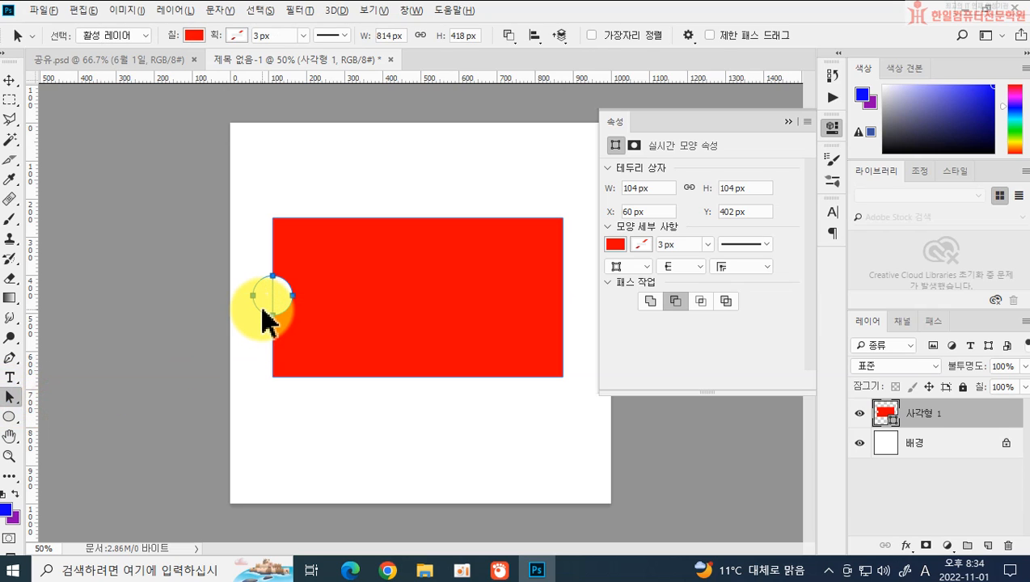
{"action": "left_click_drag", "start_coordinate": [263, 309], "coordinate": [550, 319]}
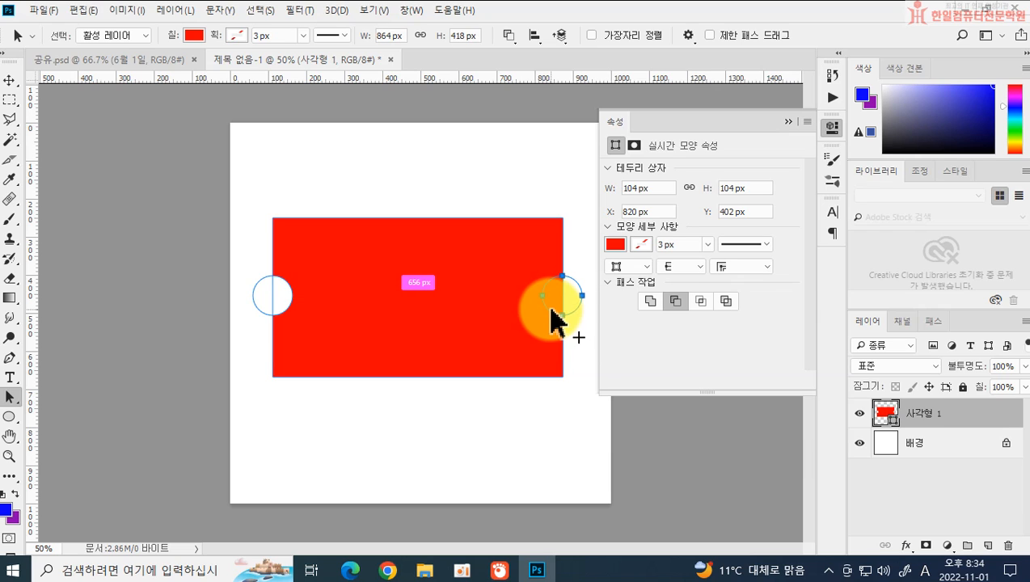
{"action": "left_click", "coordinate": [537, 427]}
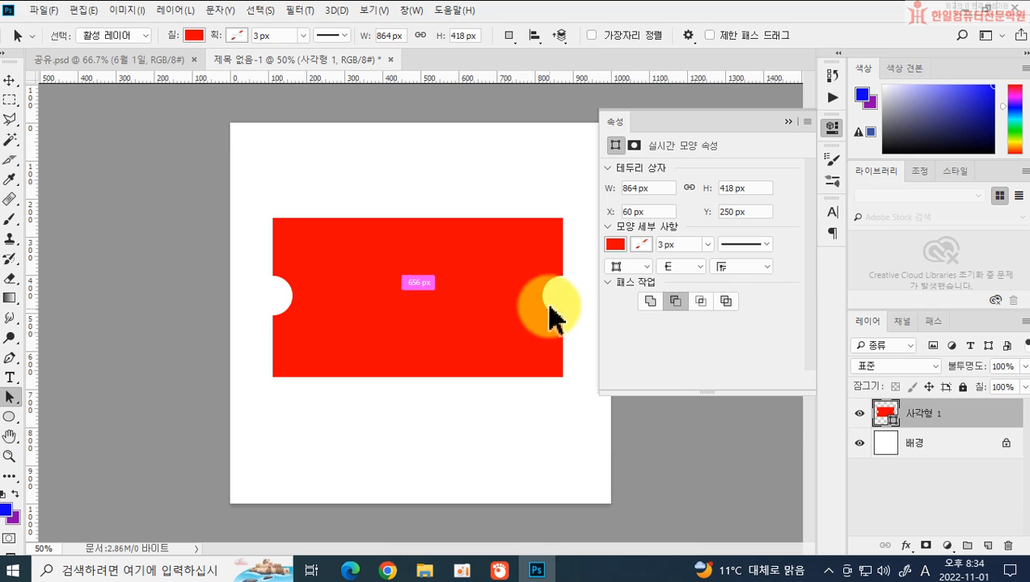
Delete the duplicated circular cut-out on the rectangle's right edge.
{"action": "left_click", "coordinate": [556, 305]}
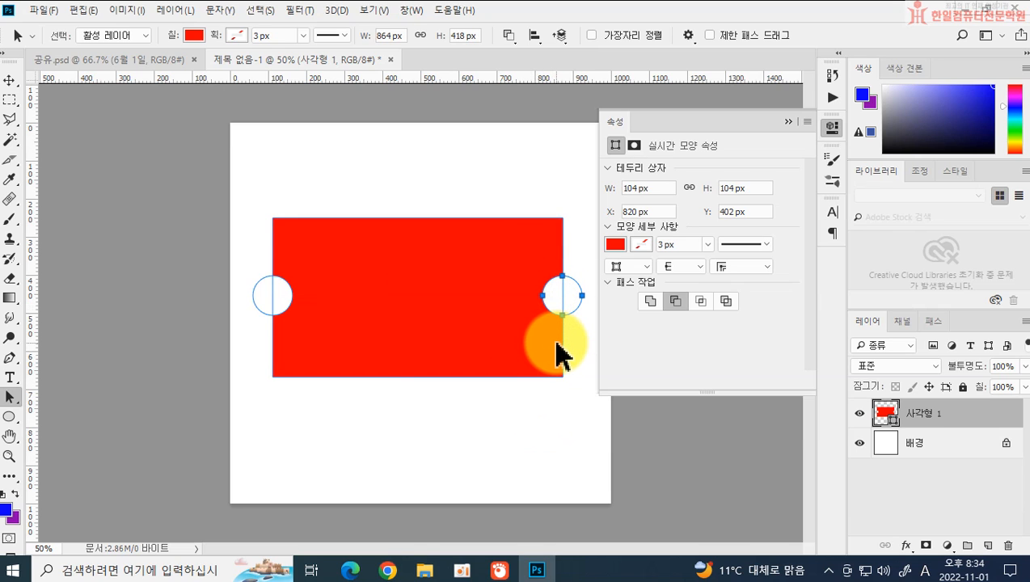
{"action": "key", "text": "Delete"}
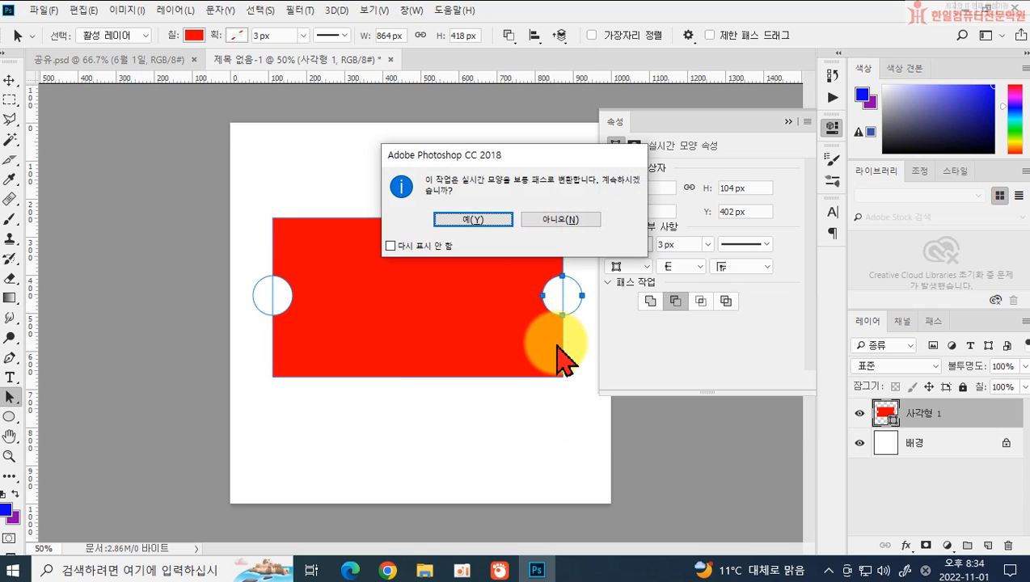
{"action": "left_click", "coordinate": [471, 220]}
Move the left circular cut-out up near the rectangle's upper corner and scale it down to 60 px.
{"action": "left_click_drag", "start_coordinate": [265, 312], "coordinate": [284, 262]}
{"action": "key", "text": "ctrl+t"}
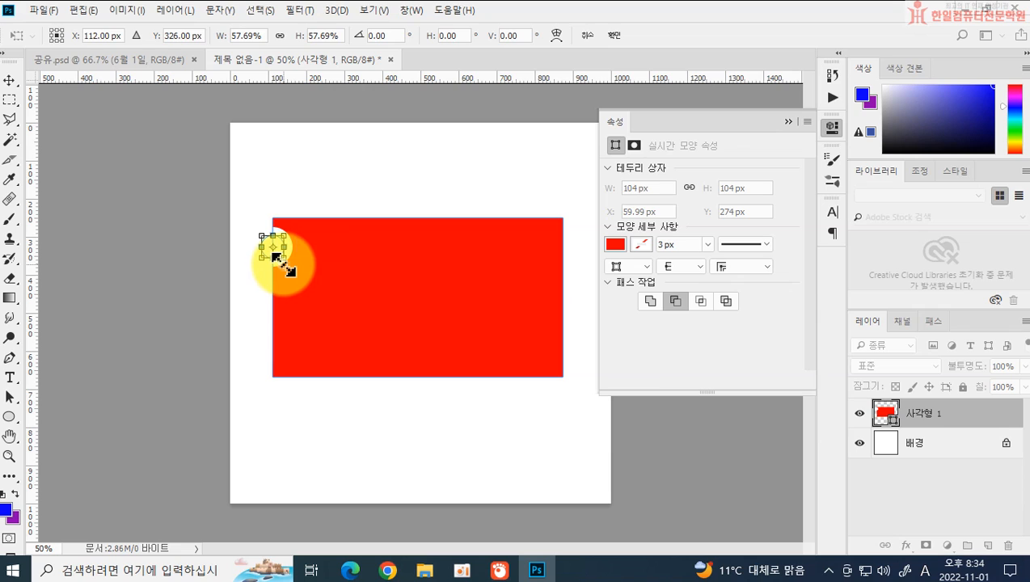
{"action": "key", "text": "Return"}
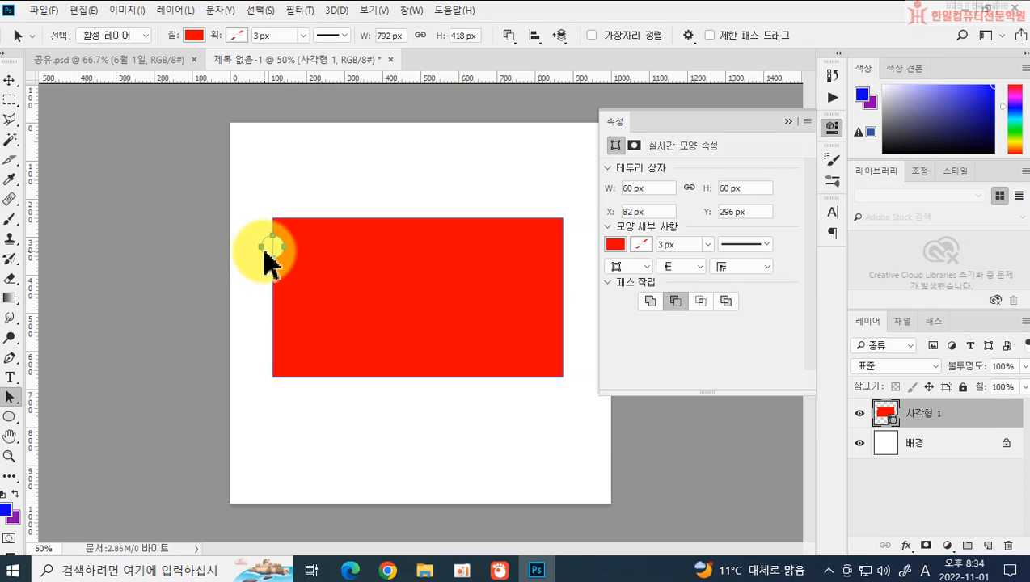
Duplicate the 60 px circular cut-out down the rectangle's left edge to form a column of five.
{"action": "left_click_drag", "start_coordinate": [266, 247], "coordinate": [266, 359]}
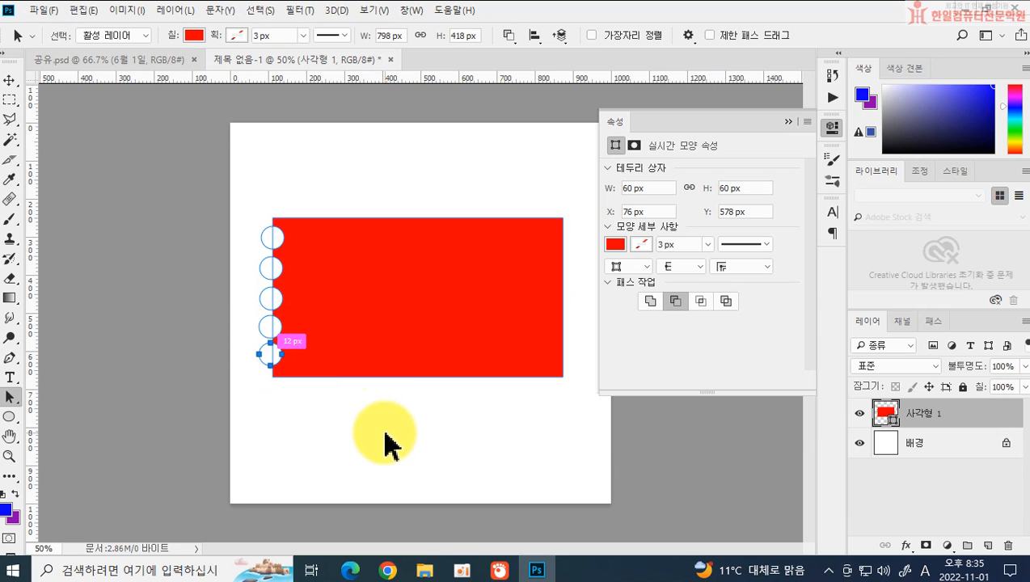
{"action": "left_click", "coordinate": [293, 440]}
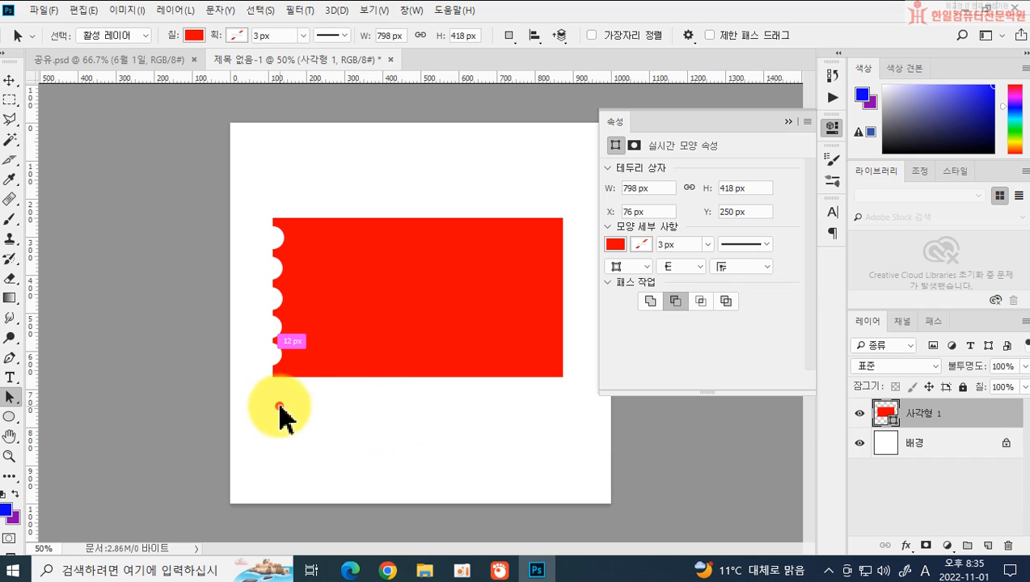
{"action": "left_click", "coordinate": [264, 356]}
{"action": "left_click", "coordinate": [288, 330]}
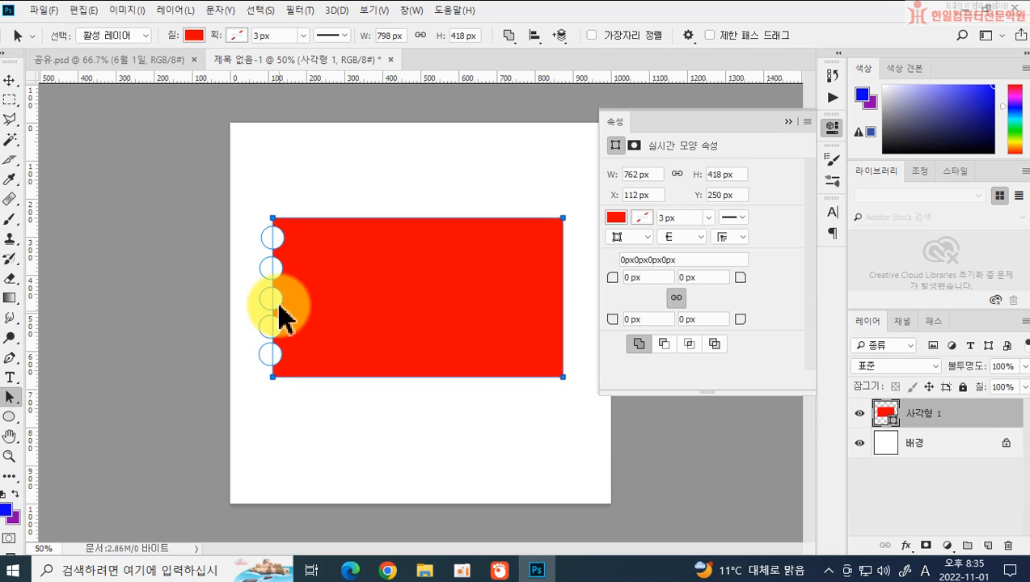
Select the five circular cut-outs, align their left edges and distribute them evenly by height.
{"action": "left_click_drag", "start_coordinate": [249, 215], "coordinate": [268, 376]}
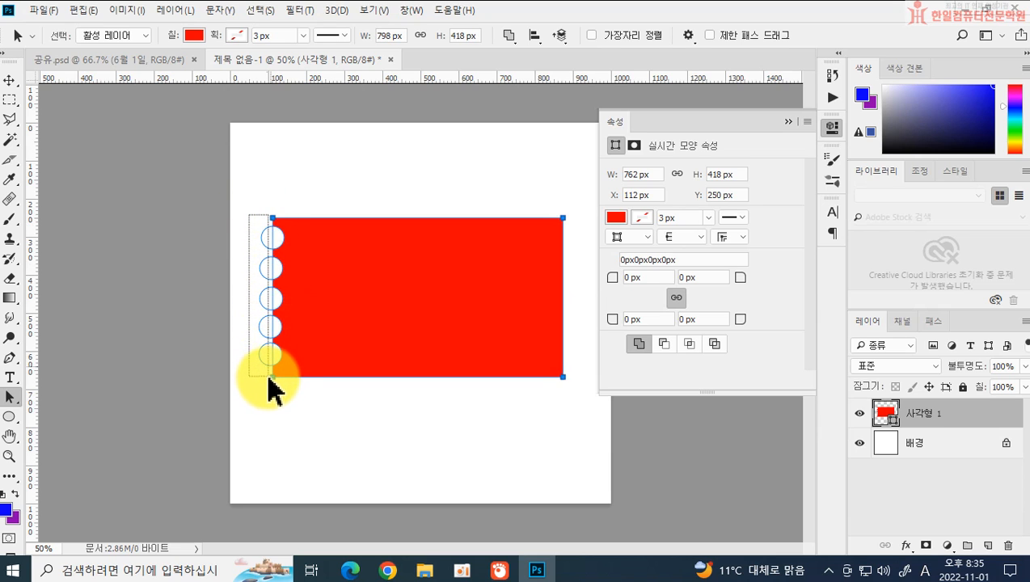
{"action": "left_click", "coordinate": [9, 81]}
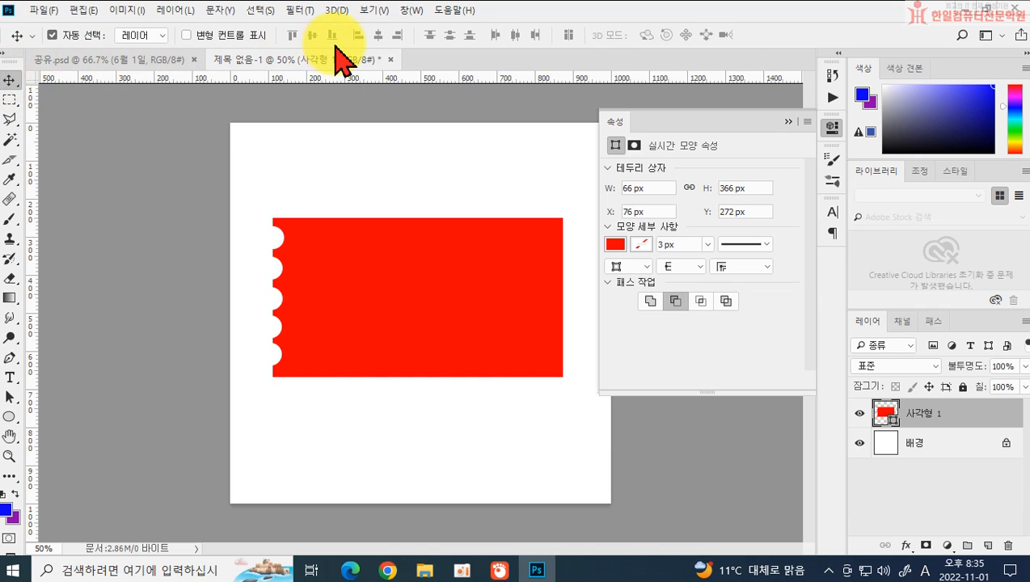
{"action": "left_click", "coordinate": [9, 414]}
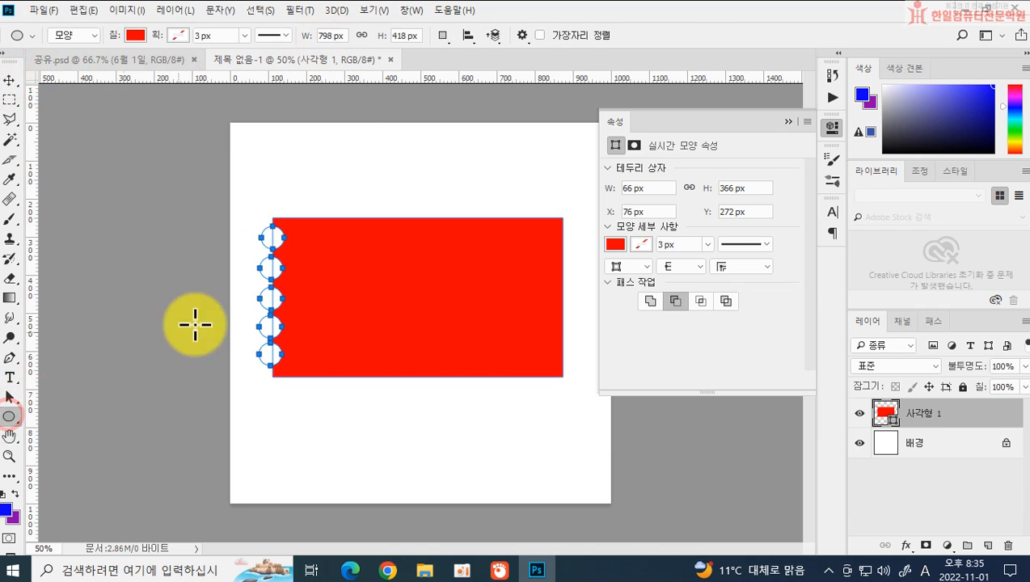
{"action": "left_click", "coordinate": [467, 37]}
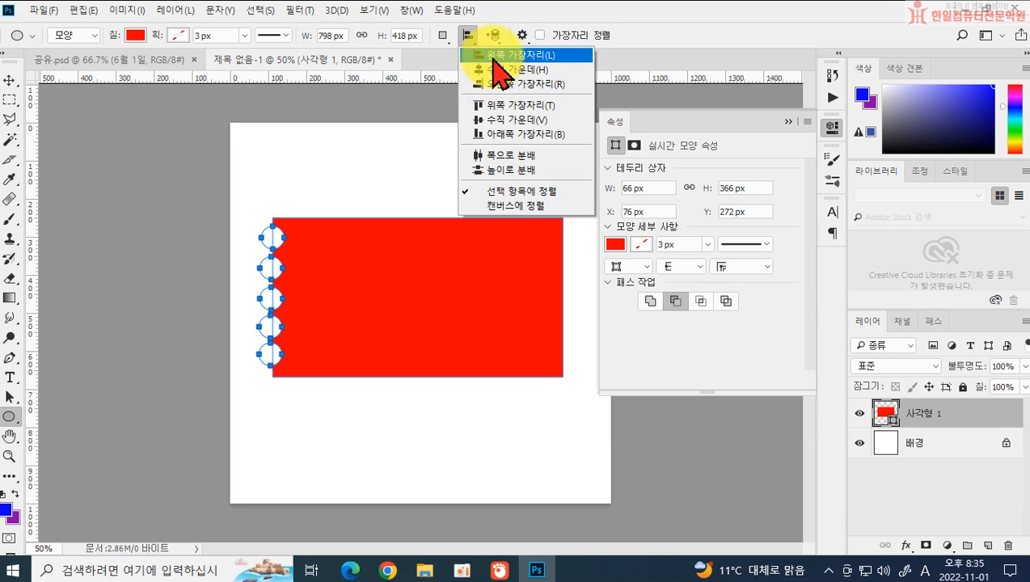
{"action": "left_click", "coordinate": [495, 55]}
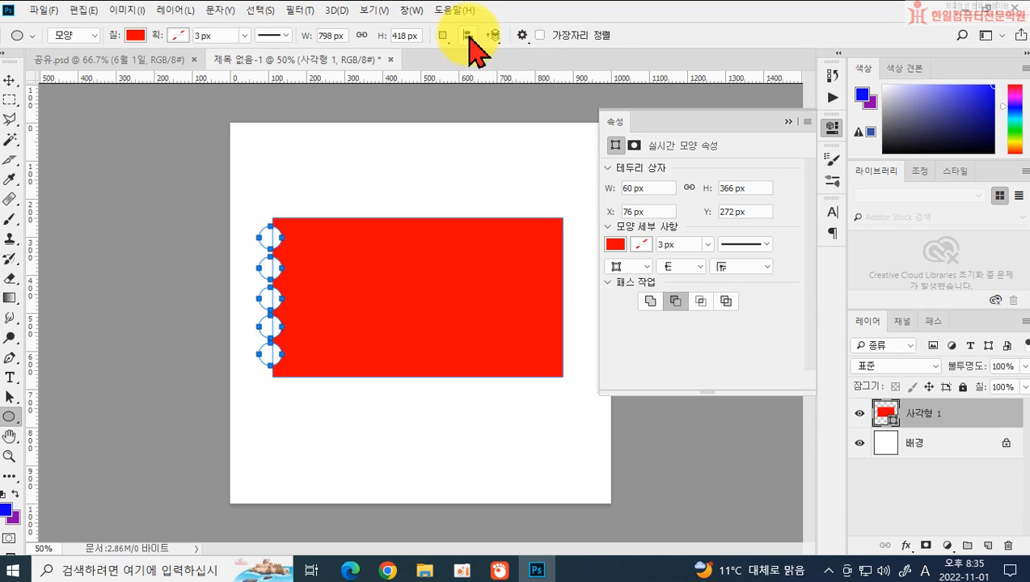
{"action": "left_click", "coordinate": [472, 37]}
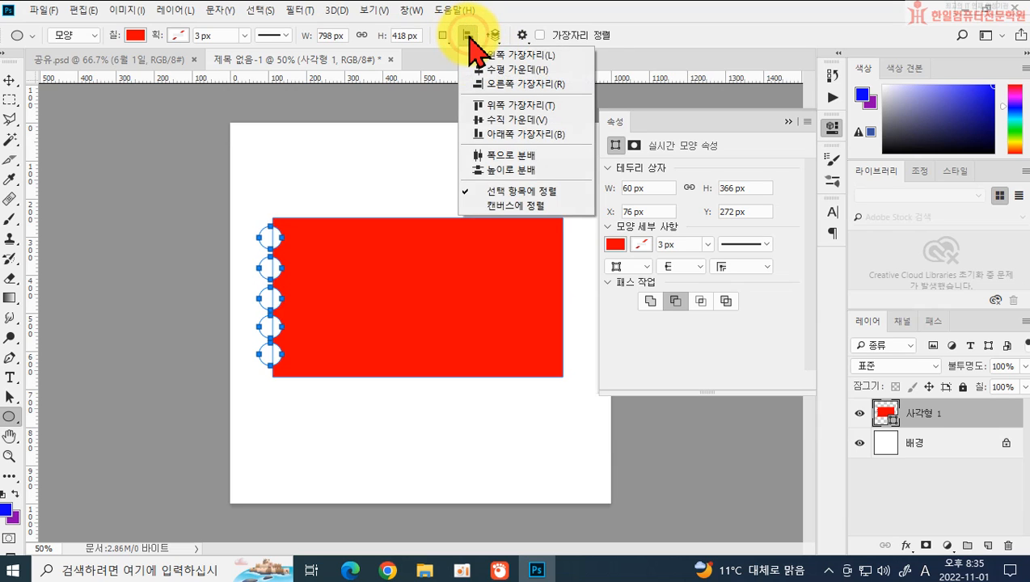
{"action": "left_click", "coordinate": [504, 169]}
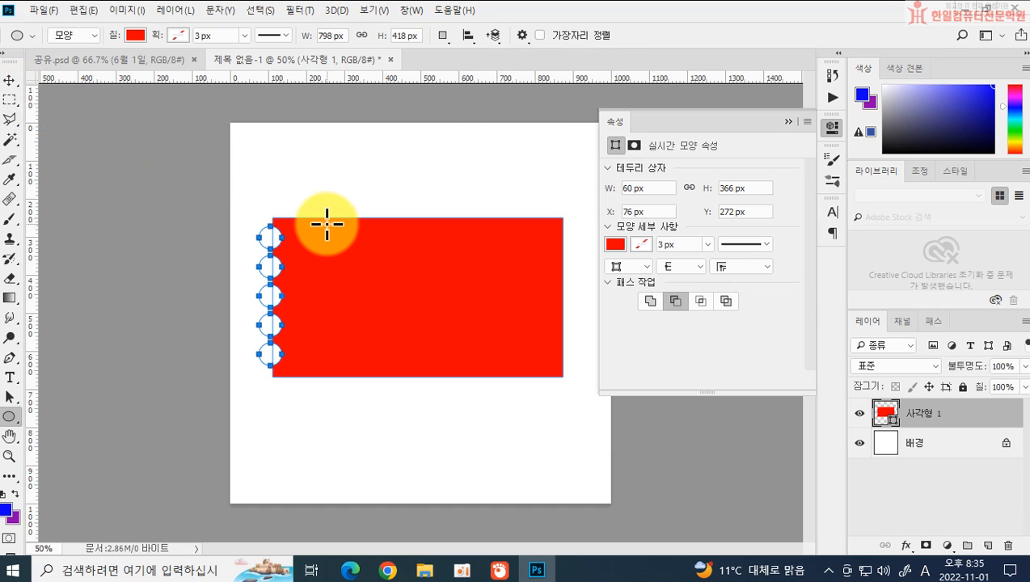
Duplicate the column of five circular cut-outs horizontally onto the rectangle's right edge, leaving a 710 px gap between the columns.
{"action": "left_click", "coordinate": [10, 396]}
{"action": "left_click", "coordinate": [196, 310]}
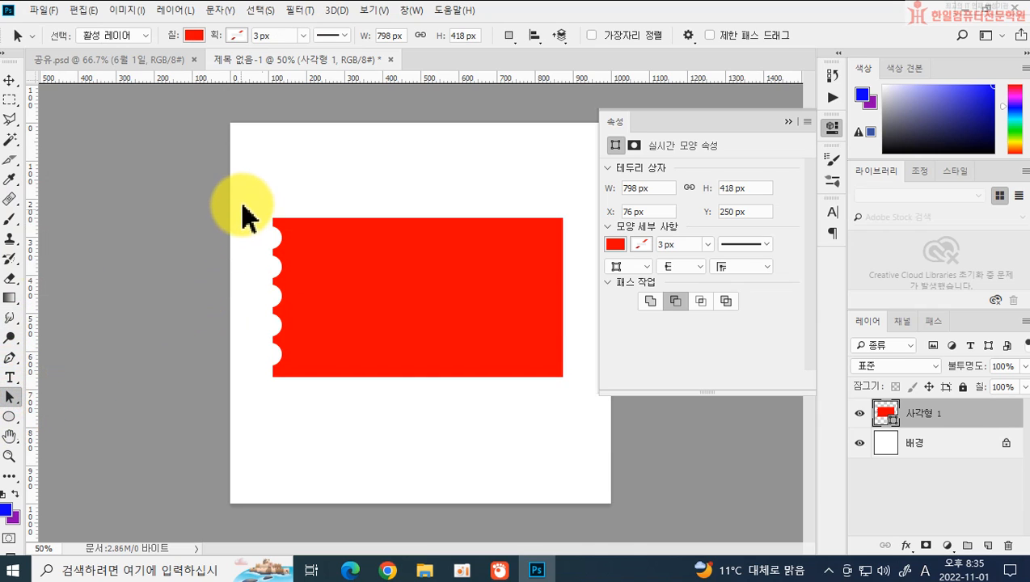
{"action": "left_click_drag", "start_coordinate": [241, 192], "coordinate": [560, 358]}
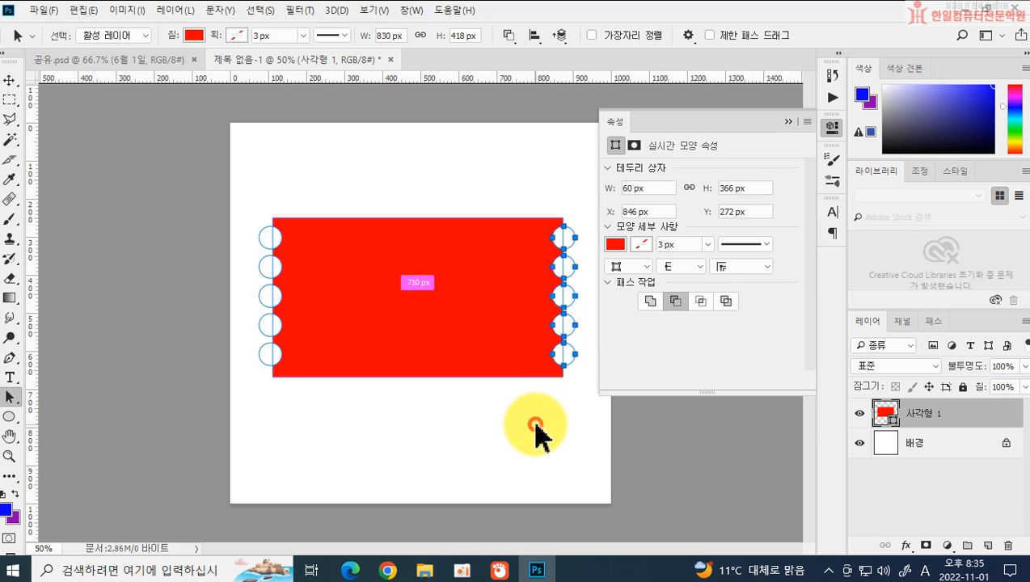
{"action": "left_click", "coordinate": [537, 436]}
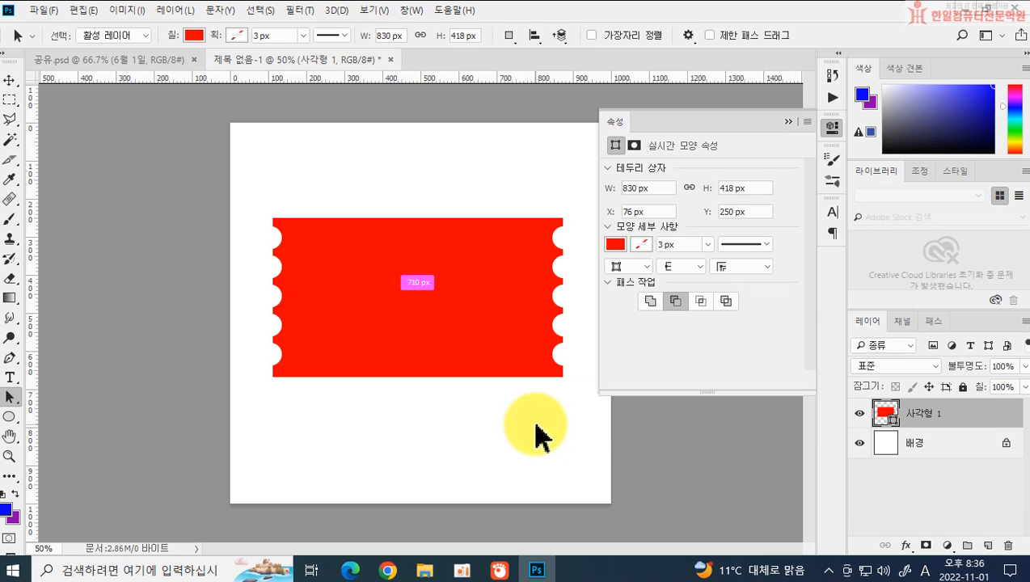
Merge the red rectangle and all ten circular cut-outs into a single stamp-edged path with Merge Shape Components.
{"action": "left_click", "coordinate": [279, 277]}
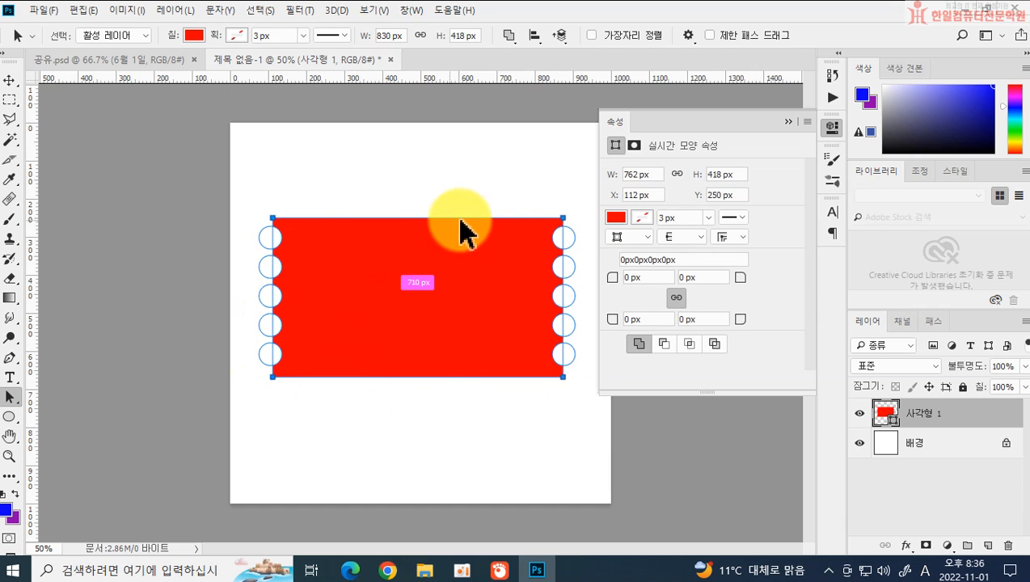
{"action": "left_click", "coordinate": [511, 38]}
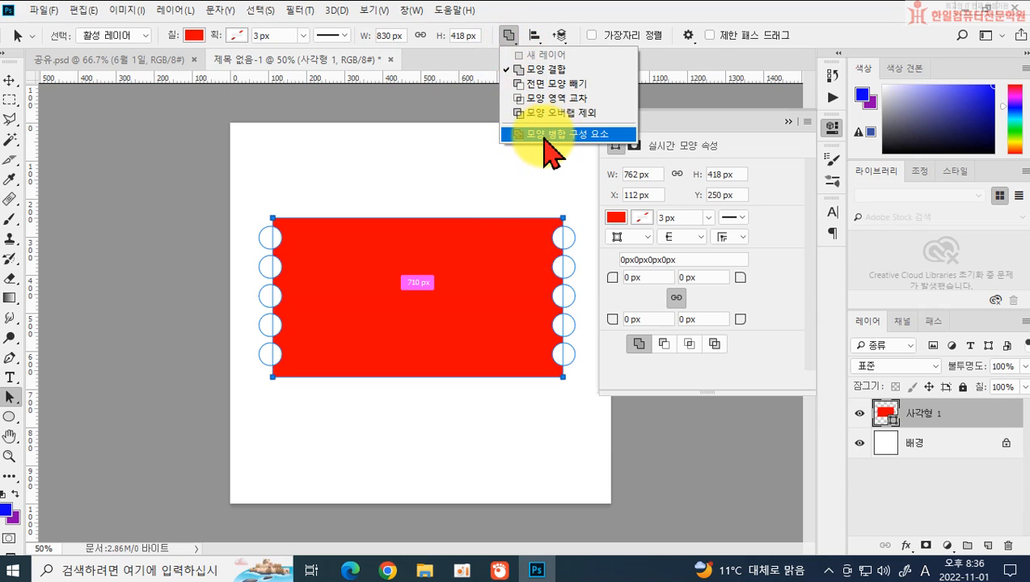
{"action": "left_click", "coordinate": [549, 138]}
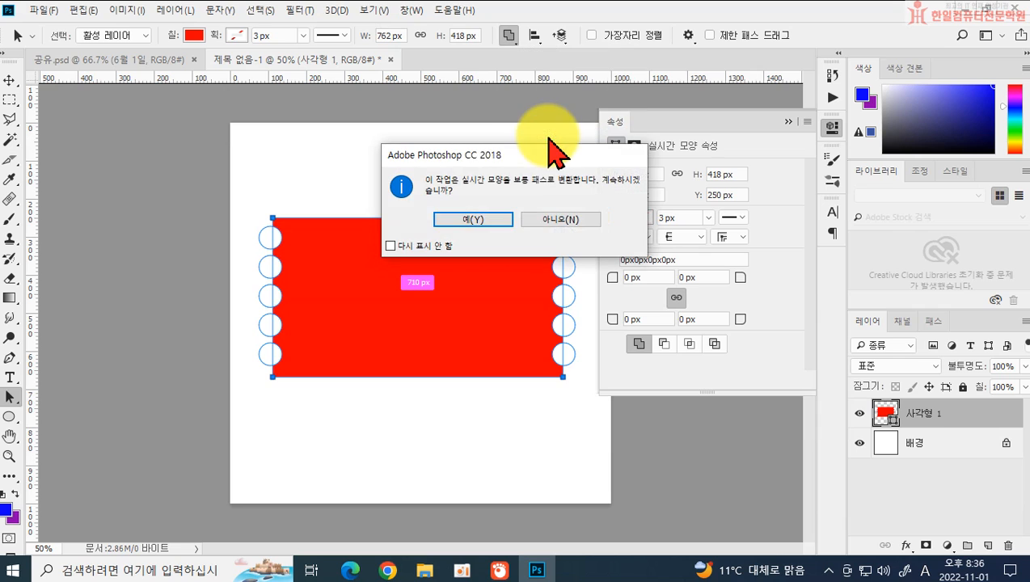
{"action": "left_click", "coordinate": [483, 220]}
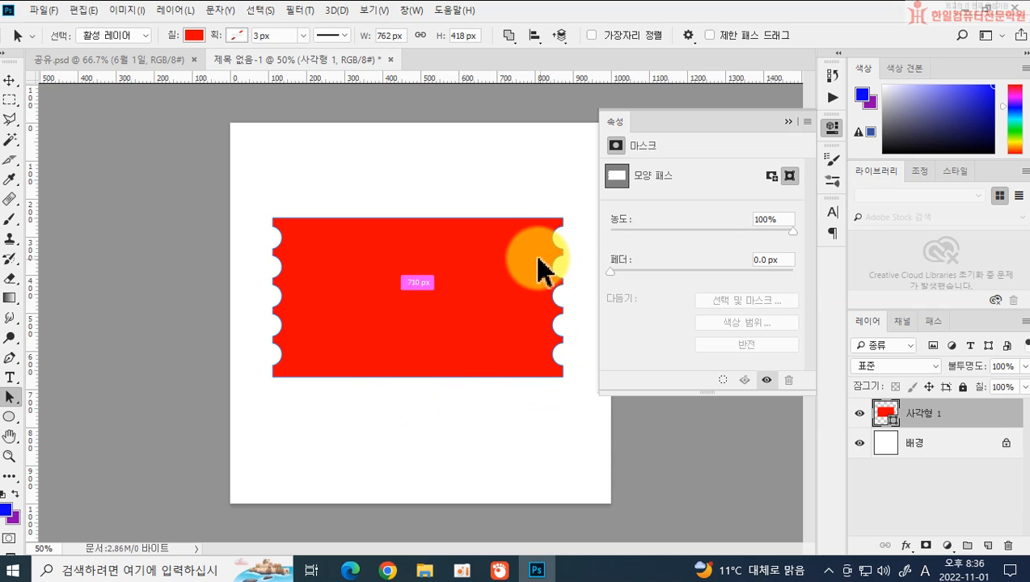
{"action": "left_click", "coordinate": [478, 322]}
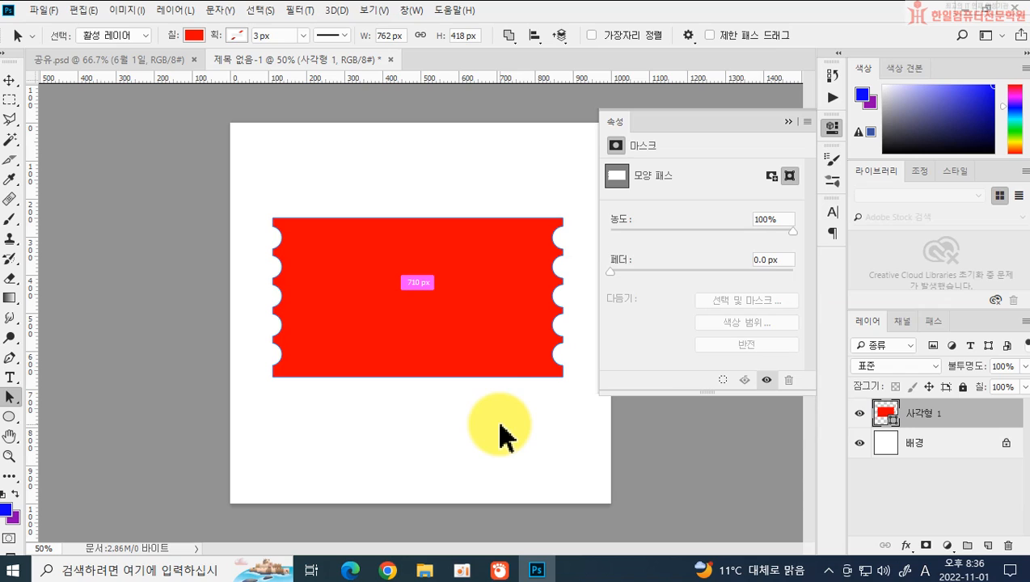